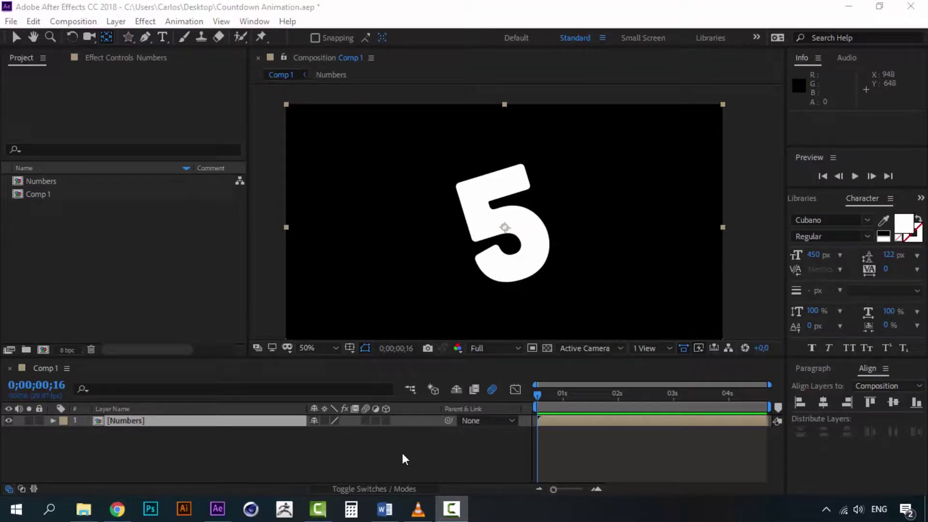
- Preview the countdown animation, then select the Numbers layer
{"action": "left_click", "coordinate": [536, 395]}
{"action": "key", "text": "space"}
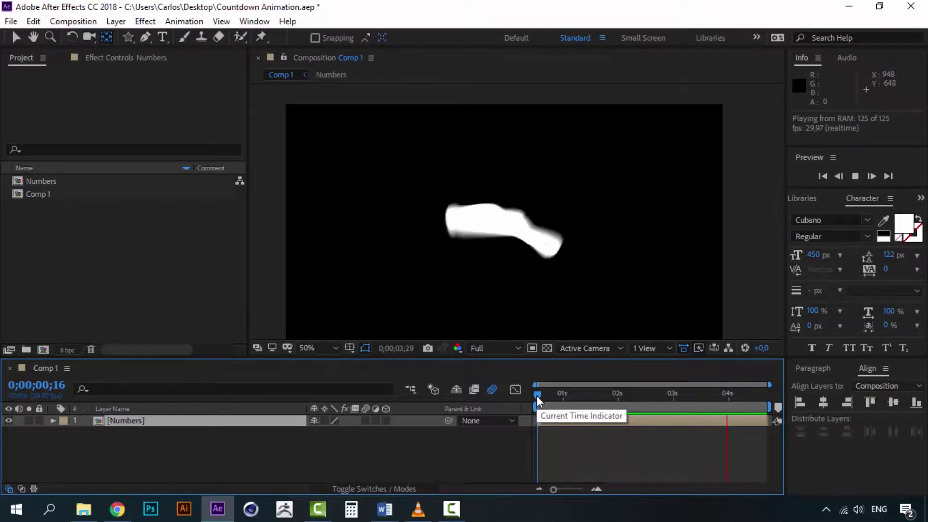
{"action": "key", "text": "space"}
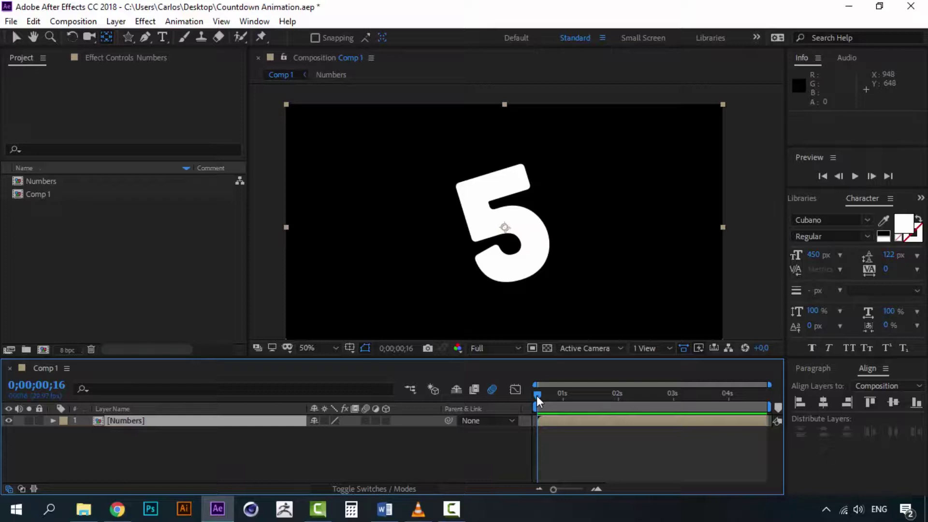
{"action": "left_click", "coordinate": [124, 428]}
{"action": "left_click", "coordinate": [138, 425]}
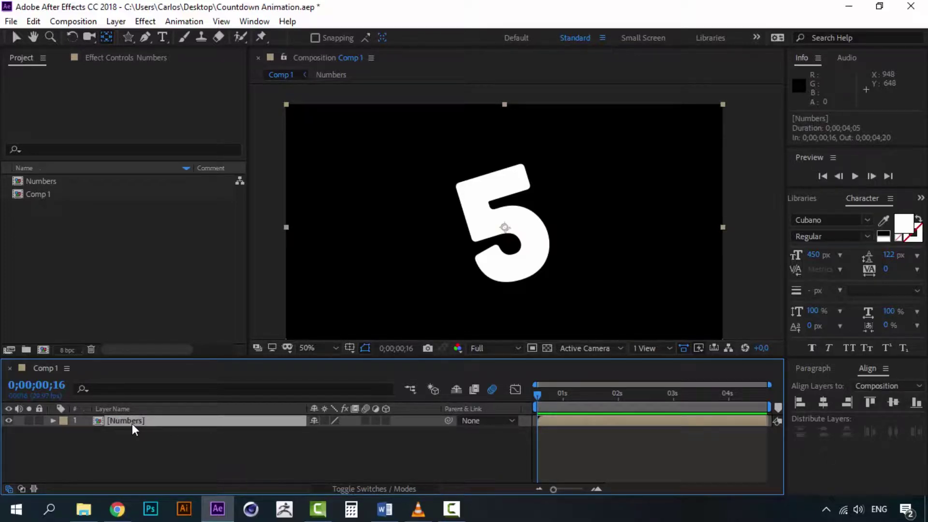
{"action": "left_click", "coordinate": [134, 454]}
{"action": "left_click", "coordinate": [127, 420]}
- Play the rendered countdown video in VLC, then return to After Effects
{"action": "left_click", "coordinate": [419, 510]}
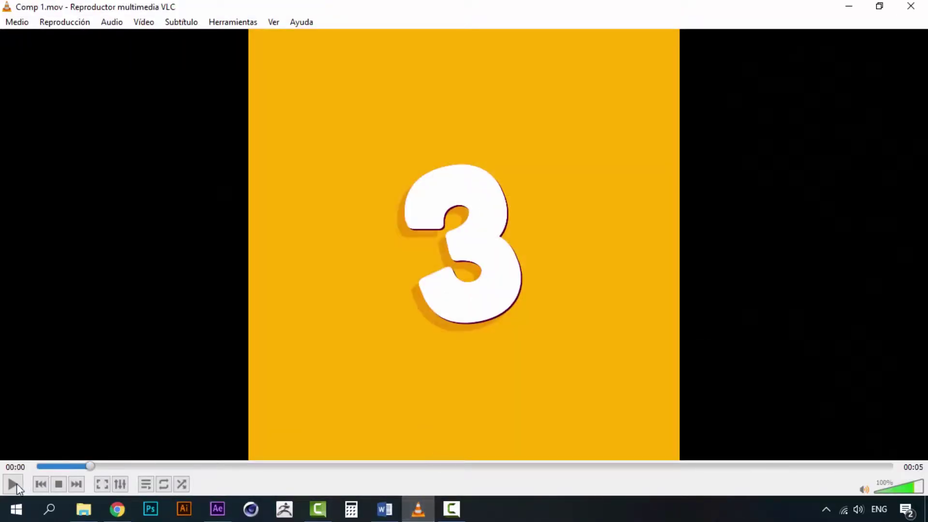
{"action": "left_click", "coordinate": [16, 485]}
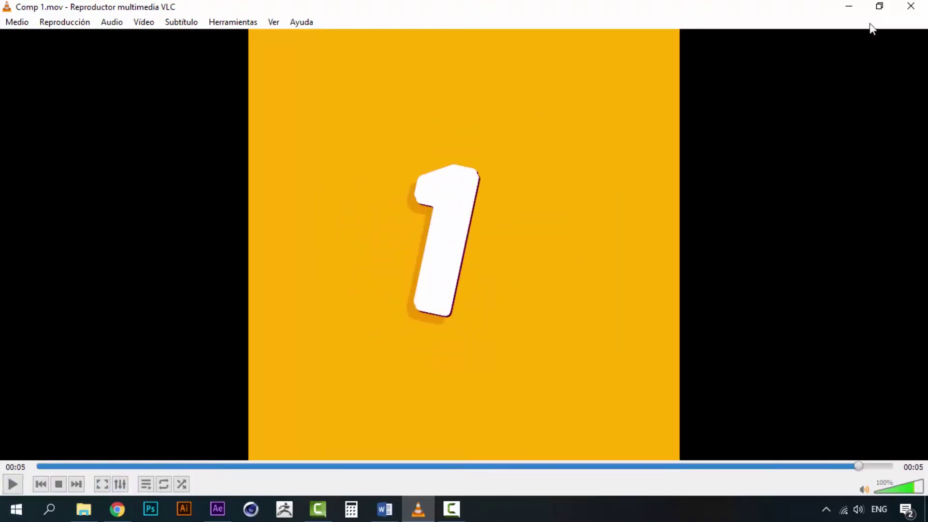
{"action": "left_click", "coordinate": [848, 6]}
- Duplicate the Numbers layer with Ctrl+D and reorder the two copies in the stack
{"action": "left_click", "coordinate": [448, 458]}
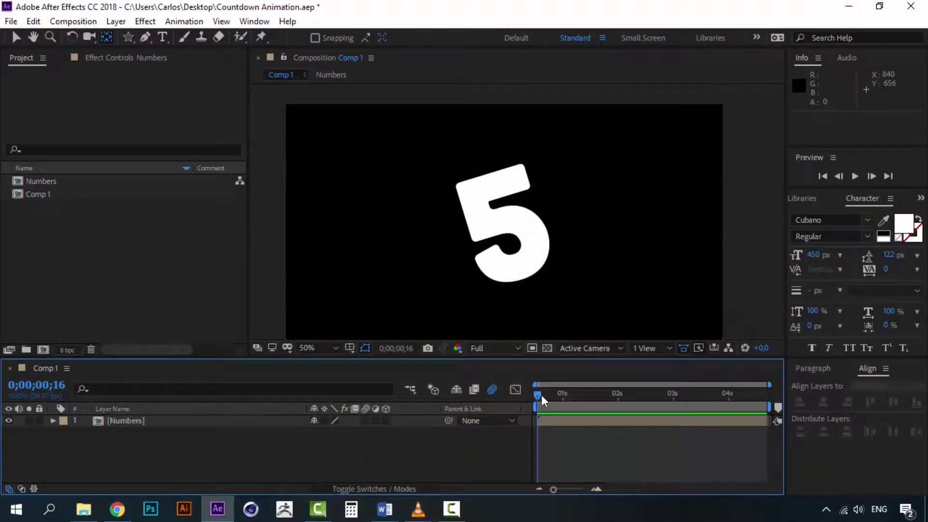
{"action": "left_click", "coordinate": [124, 422]}
{"action": "left_click", "coordinate": [124, 472]}
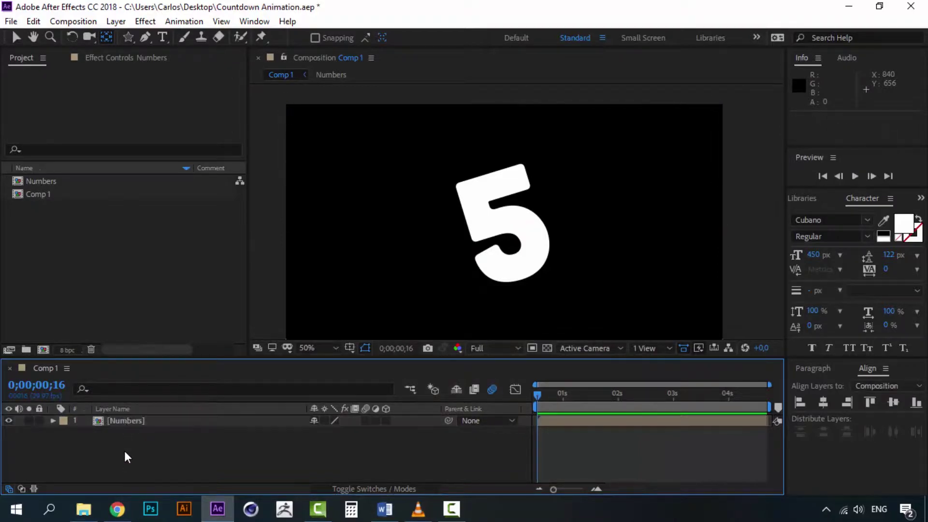
{"action": "left_click", "coordinate": [124, 420]}
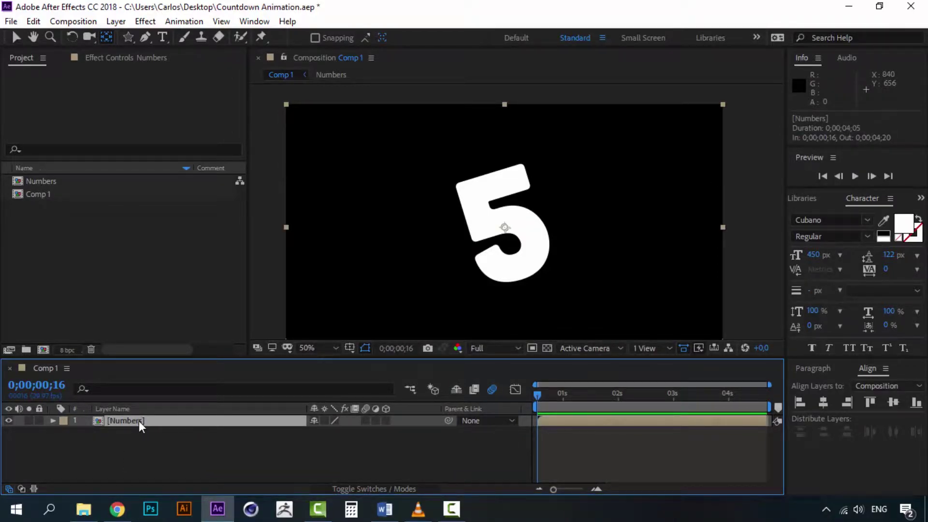
{"action": "key", "text": "ctrl+d"}
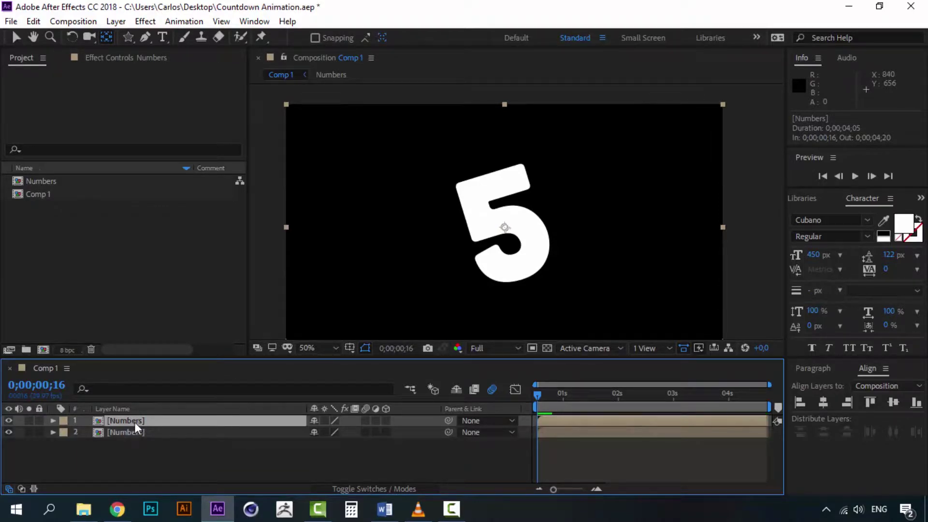
{"action": "left_click_drag", "start_coordinate": [134, 422], "coordinate": [135, 448]}
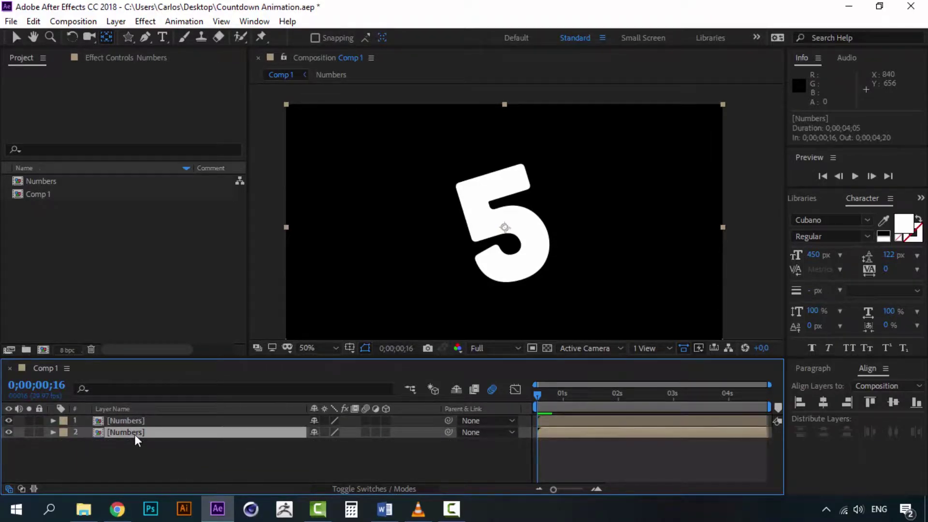
- Rename the lower copy to 'Magenta shadow' and select it
{"action": "right_click", "coordinate": [139, 433]}
{"action": "left_click", "coordinate": [178, 428]}
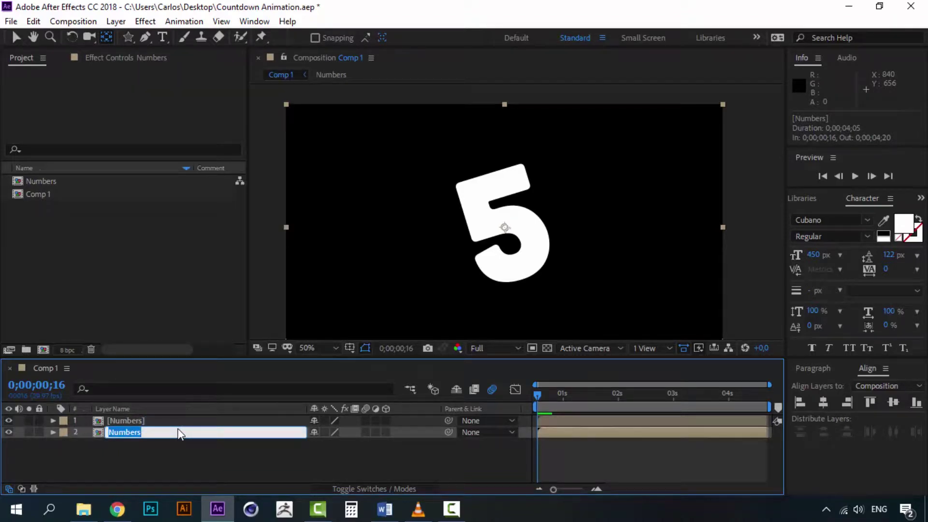
{"action": "key", "text": "Return"}
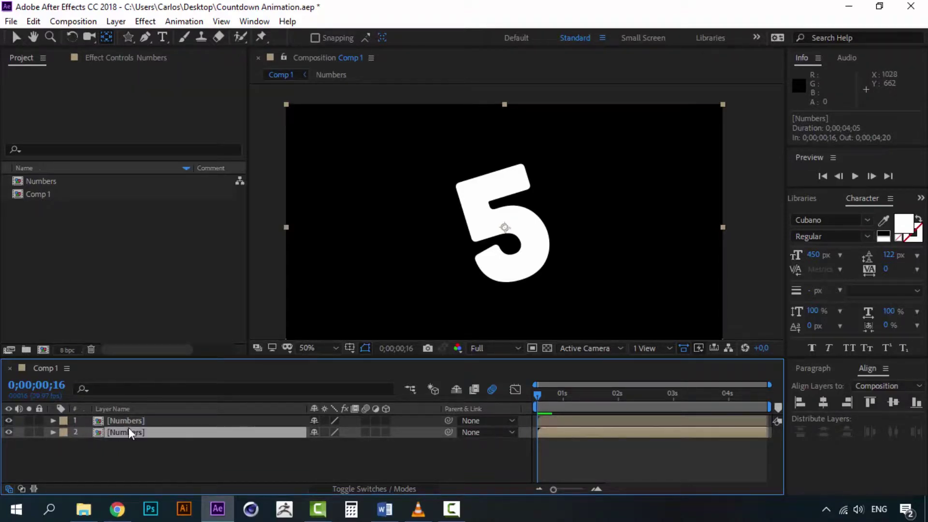
{"action": "right_click", "coordinate": [129, 427]}
{"action": "left_click", "coordinate": [174, 418]}
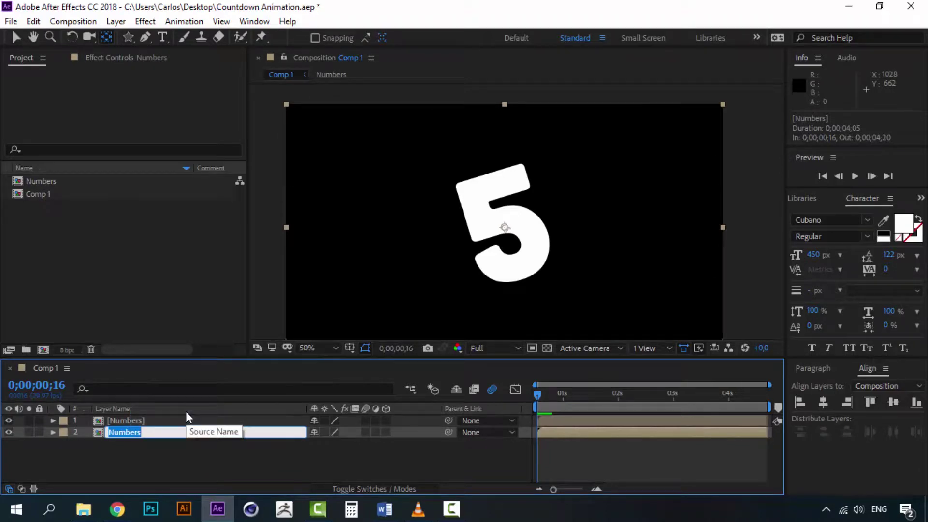
{"action": "type", "text": "Magenta shadow"}
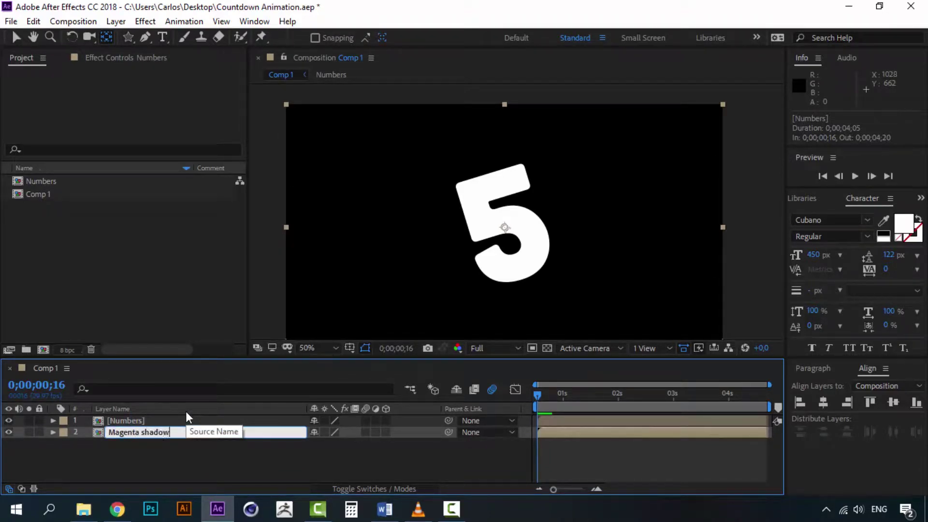
{"action": "key", "text": "Return"}
{"action": "left_click", "coordinate": [187, 479]}
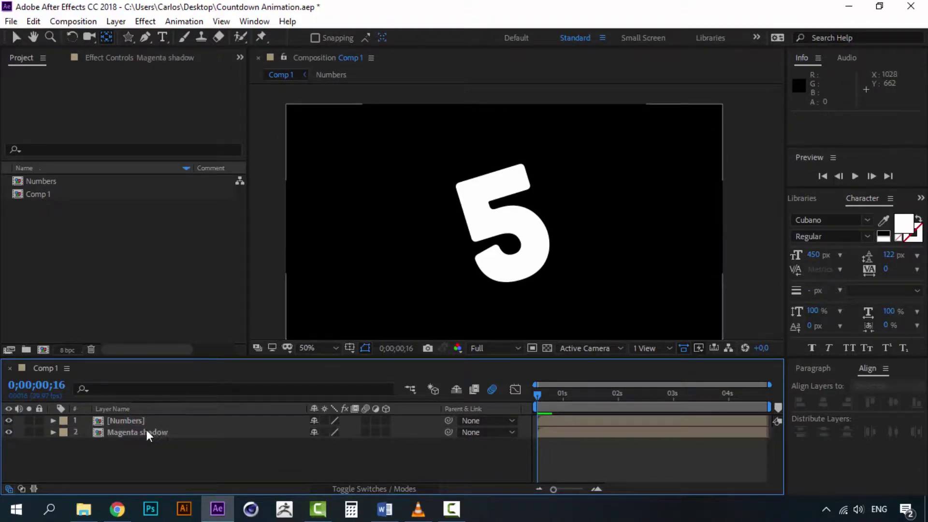
{"action": "left_click", "coordinate": [147, 430]}
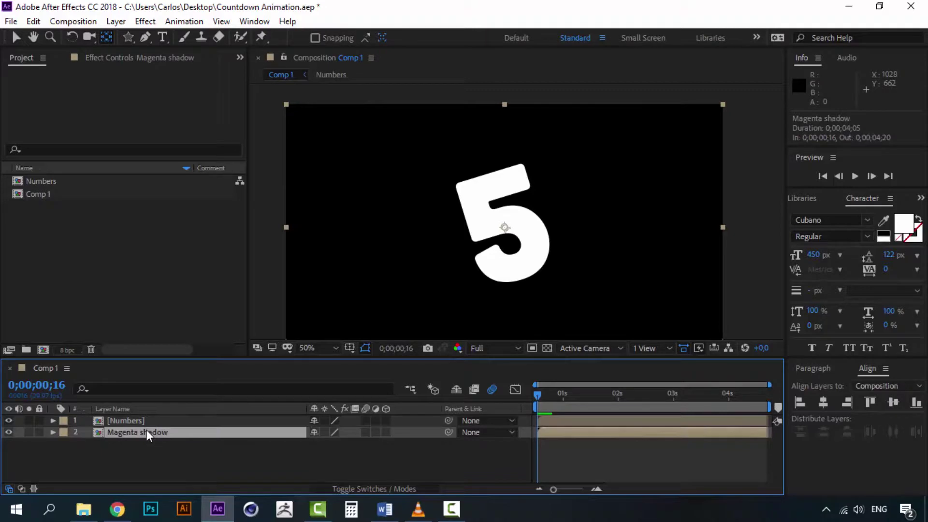
- Hide the top Numbers layer and apply the Fill effect to Magenta shadow, turning the 5 red
{"action": "left_click", "coordinate": [9, 421]}
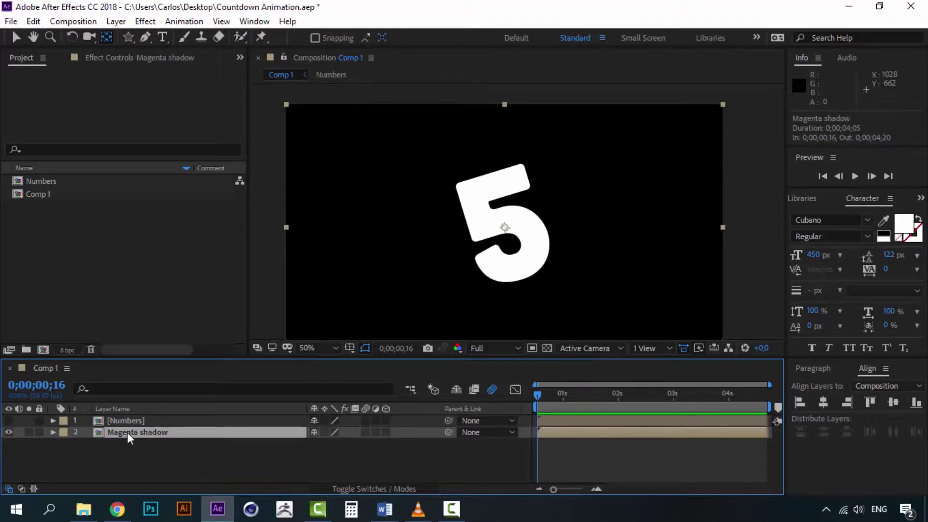
{"action": "left_click", "coordinate": [920, 198]}
{"action": "left_click", "coordinate": [892, 211]}
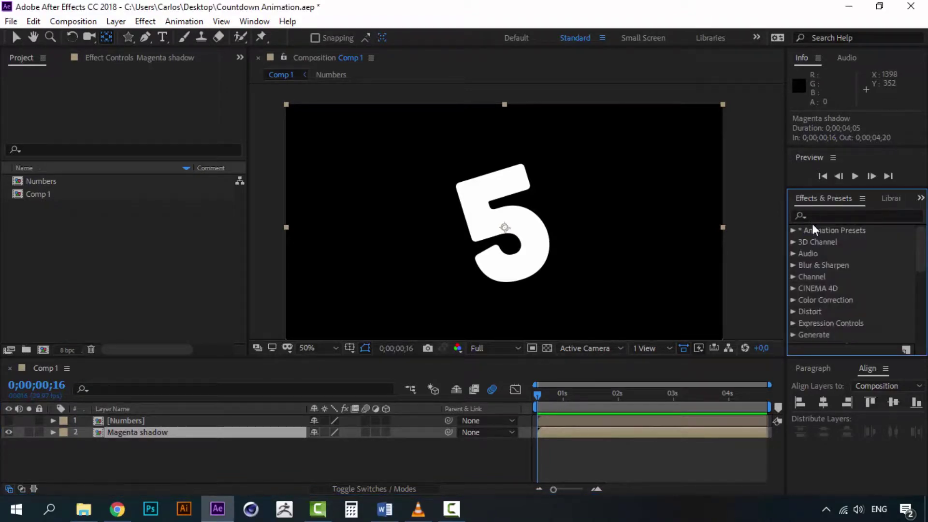
{"action": "left_click", "coordinate": [831, 214]}
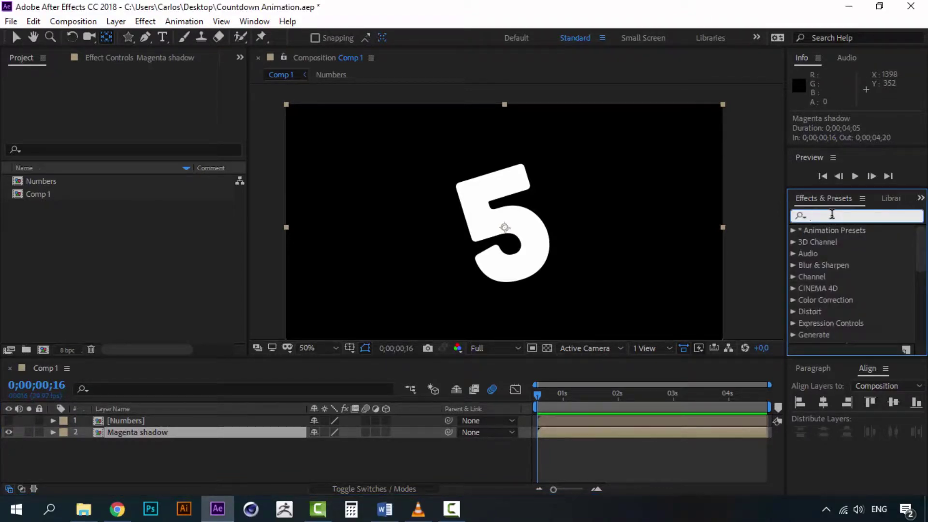
{"action": "type", "text": "fill"}
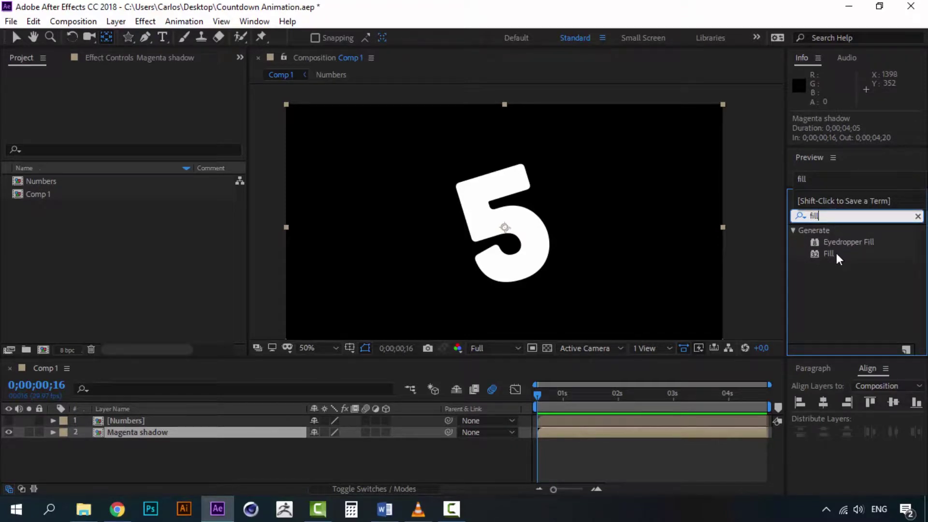
{"action": "double_click", "coordinate": [830, 254]}
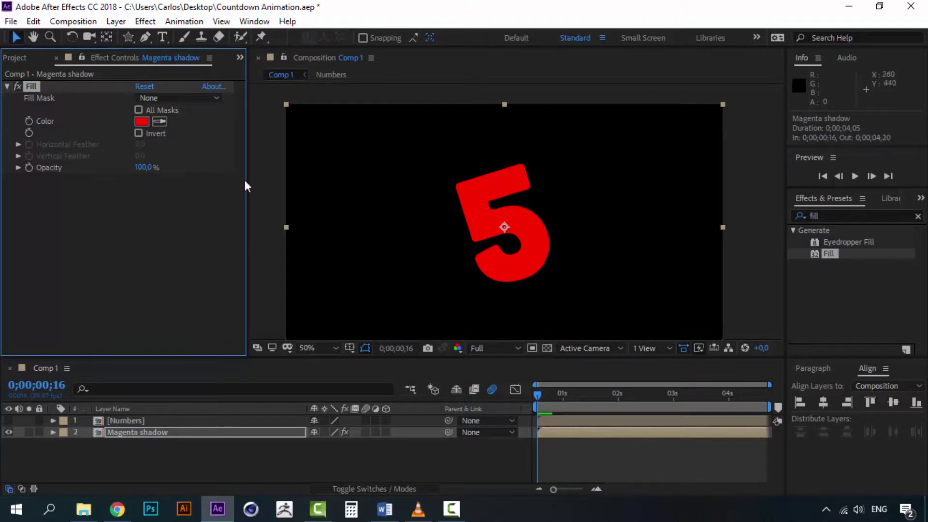
- Set the Magenta shadow Fill colour to magenta FF0072 so the 5 turns pink
{"action": "left_click", "coordinate": [141, 121]}
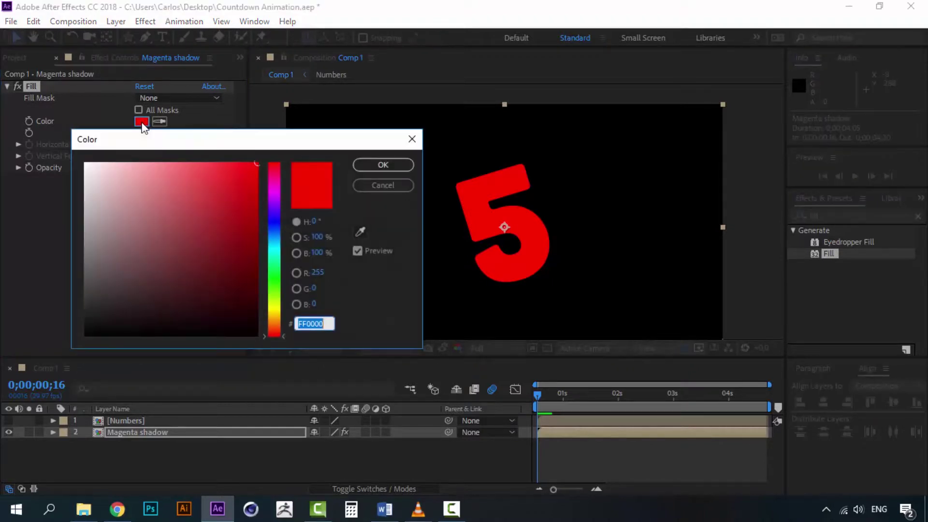
{"action": "left_click", "coordinate": [276, 173]}
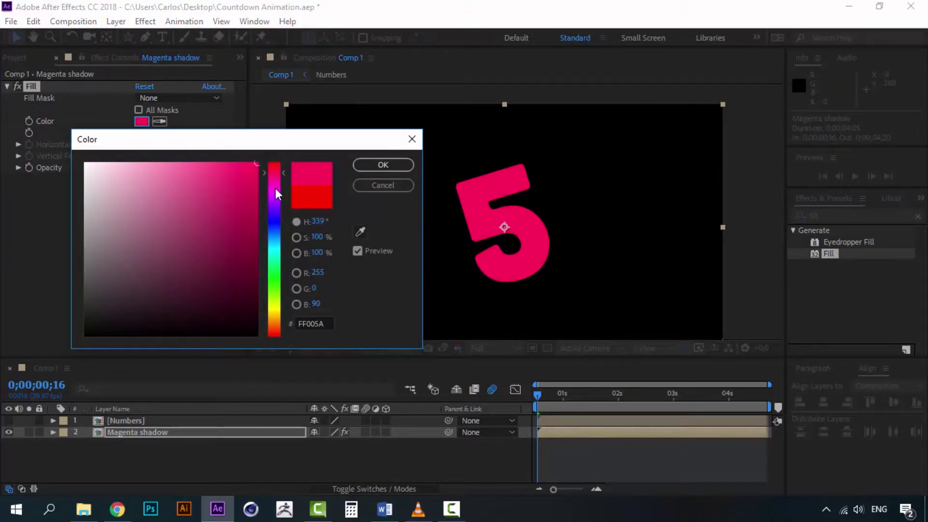
{"action": "left_click_drag", "start_coordinate": [279, 174], "coordinate": [275, 175]}
{"action": "left_click", "coordinate": [384, 167]}
{"action": "left_click", "coordinate": [123, 455]}
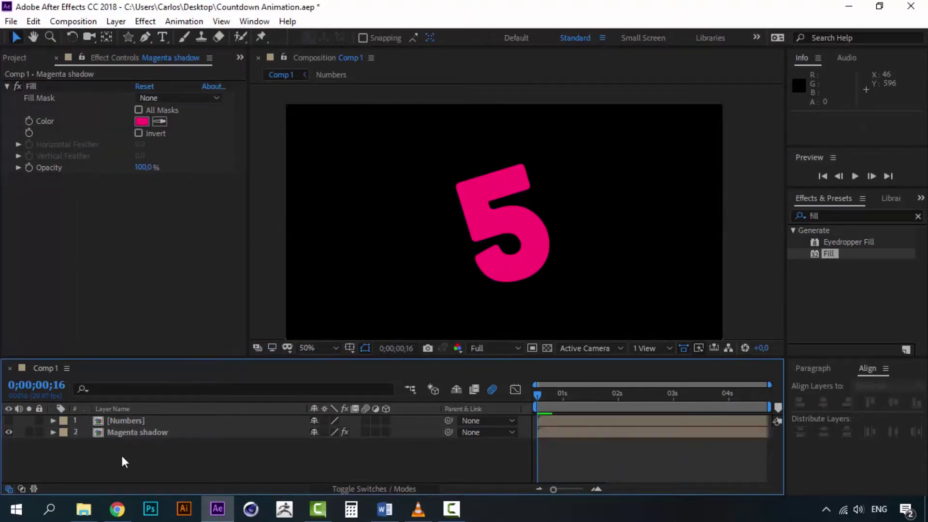
- Make the white Numbers layer visible again and preview the countdown
{"action": "left_click", "coordinate": [124, 419]}
{"action": "left_click", "coordinate": [10, 418]}
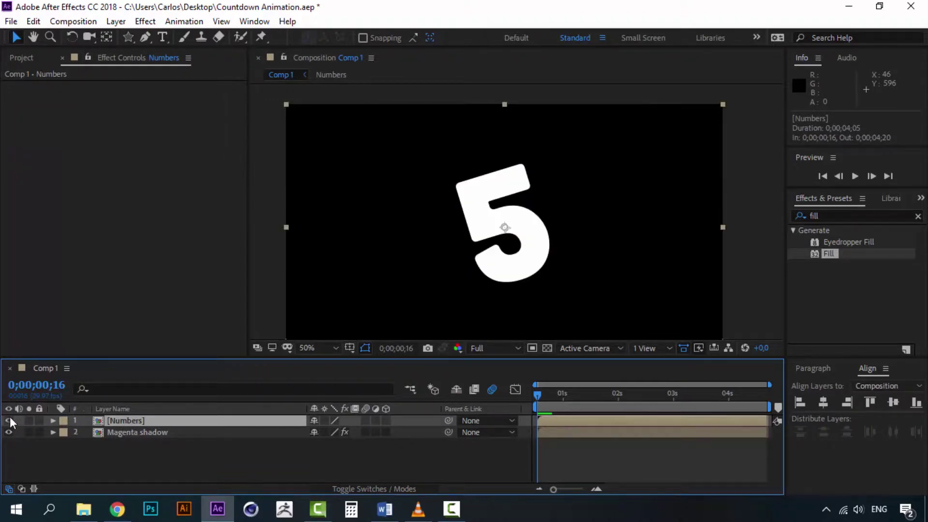
{"action": "key", "text": "space"}
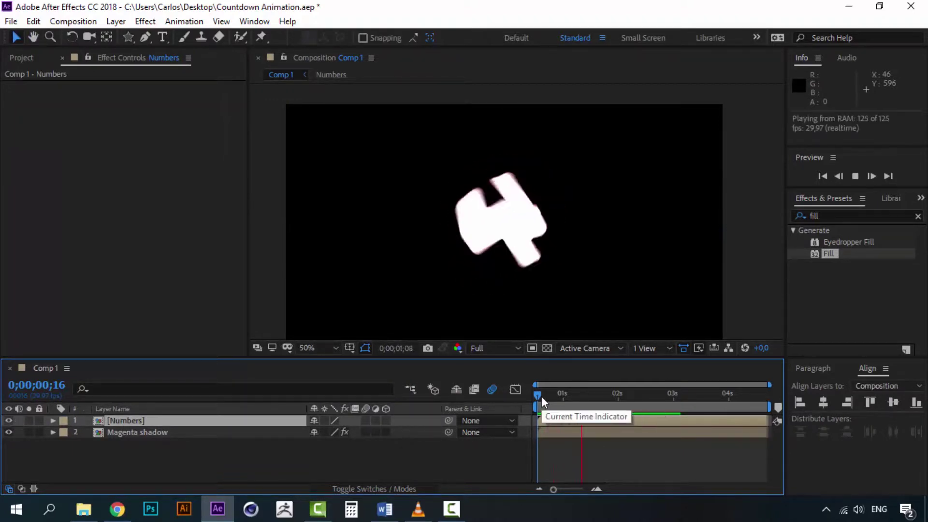
{"action": "key", "text": "space"}
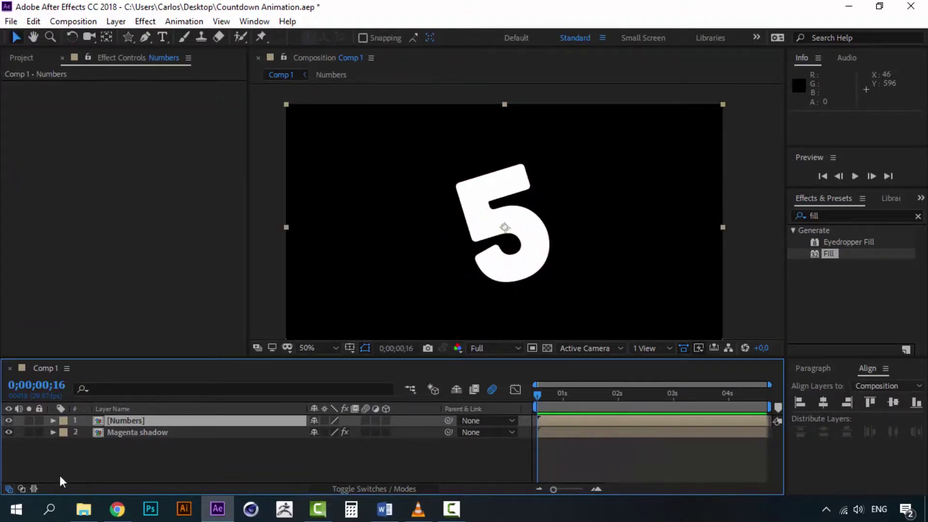
- Drag the Magenta shadow layer about two frames later and preview the delay
{"action": "left_click", "coordinate": [124, 432]}
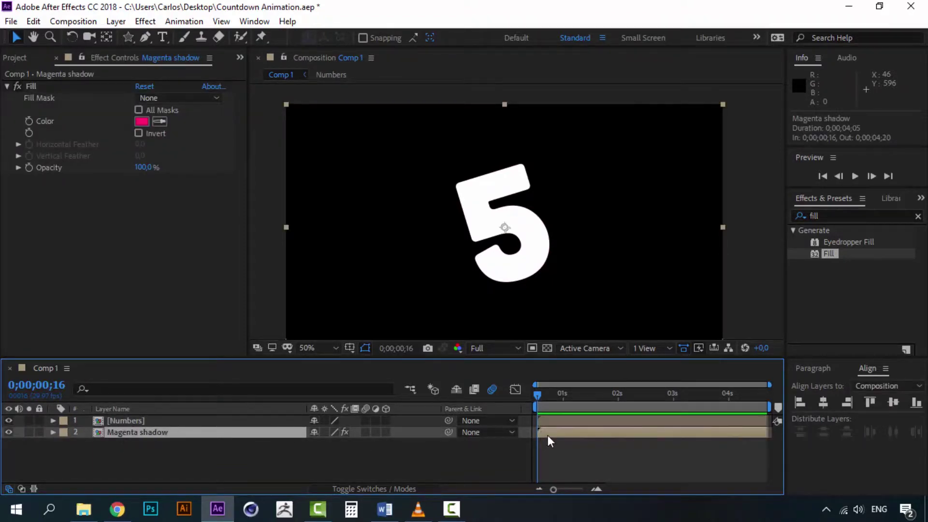
{"action": "left_click_drag", "start_coordinate": [548, 434], "coordinate": [555, 435]}
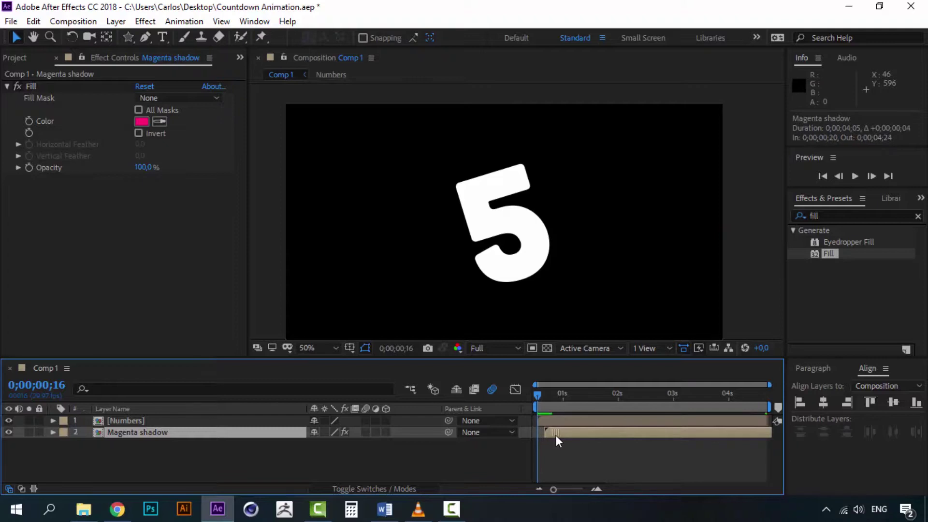
{"action": "key", "text": "space"}
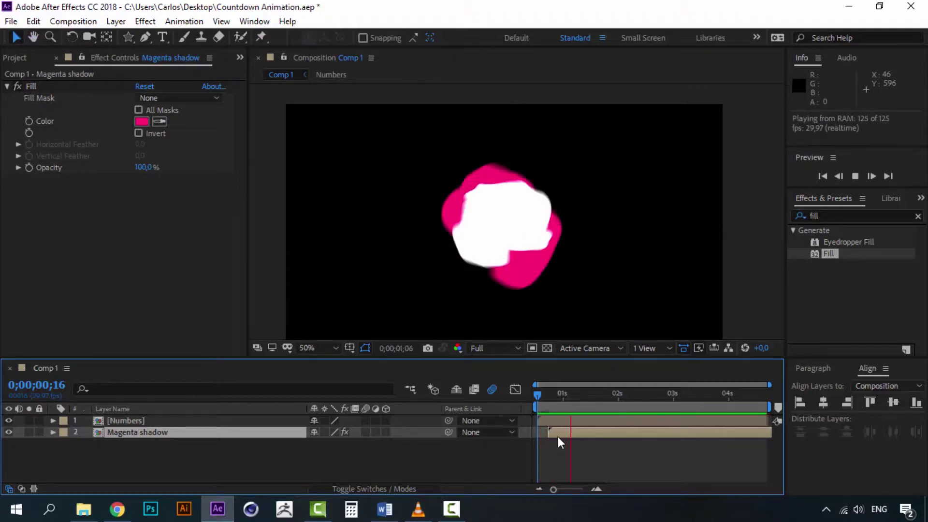
{"action": "left_click", "coordinate": [538, 394]}
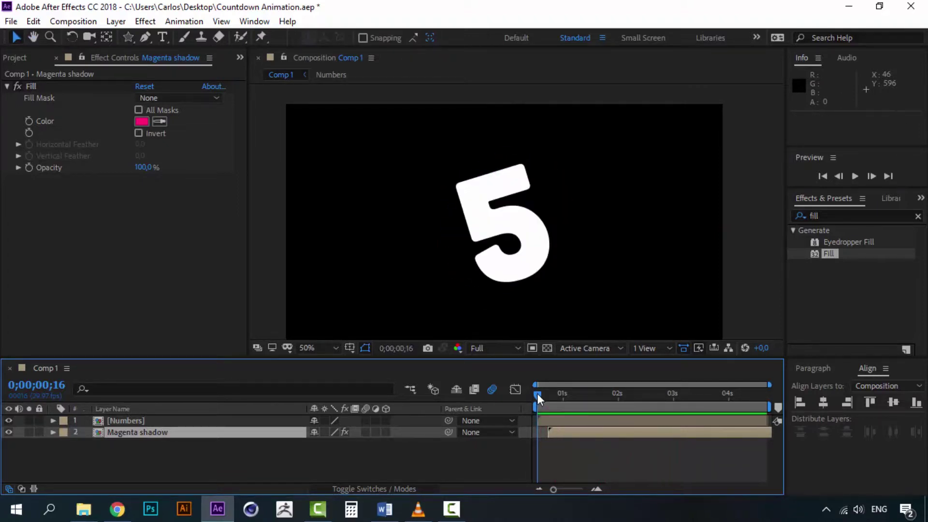
{"action": "left_click_drag", "start_coordinate": [557, 434], "coordinate": [553, 437]}
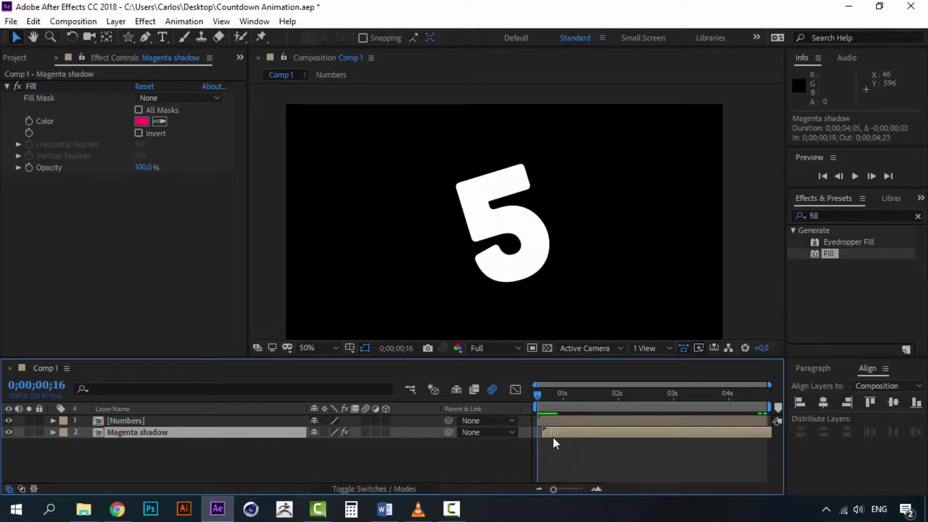
{"action": "left_click", "coordinate": [595, 490]}
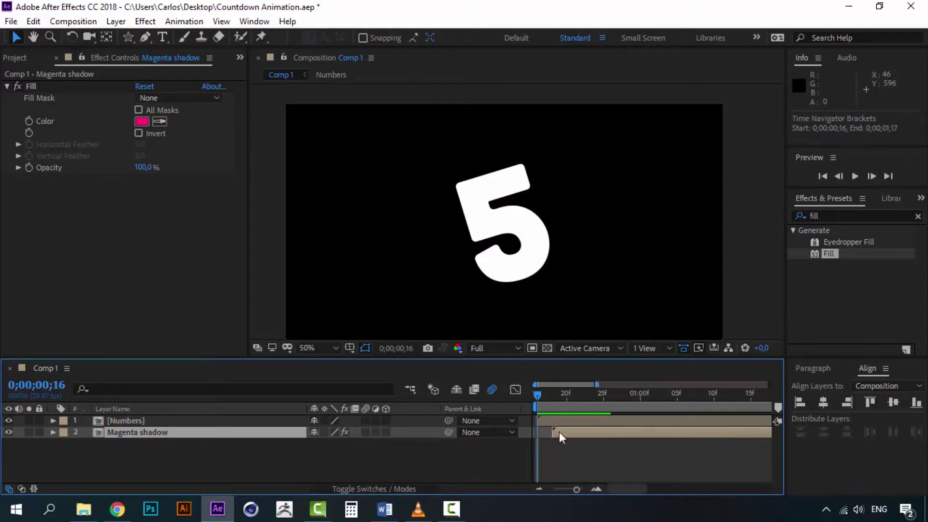
{"action": "key", "text": "space"}
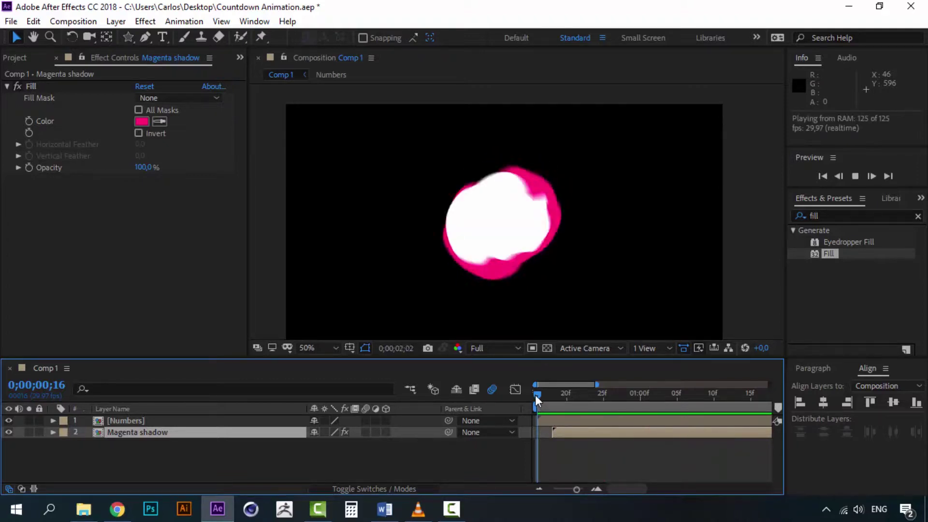
{"action": "key", "text": "space"}
- Zoom into the timeline, nudge Magenta shadow earlier, then zoom out and preview
{"action": "left_click", "coordinate": [597, 489]}
{"action": "left_click", "coordinate": [598, 489]}
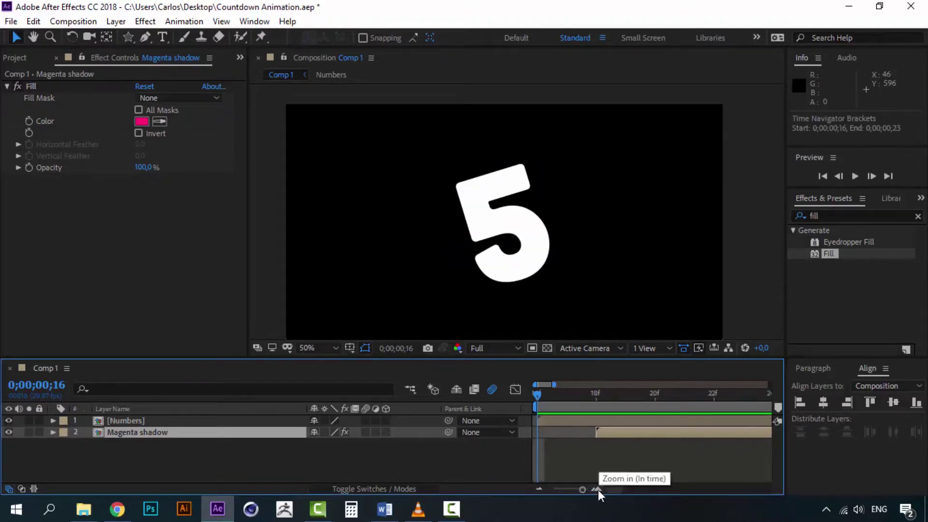
{"action": "left_click_drag", "start_coordinate": [610, 437], "coordinate": [592, 437]}
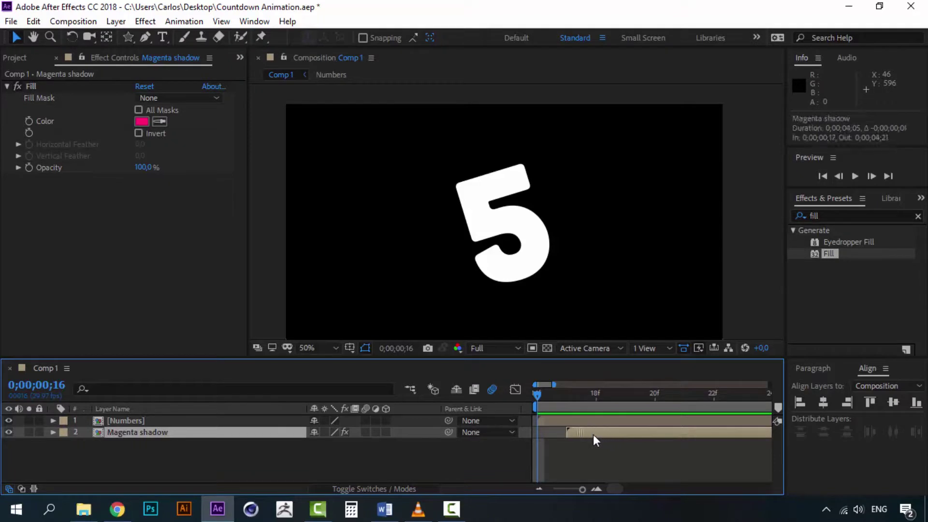
{"action": "left_click", "coordinate": [540, 489]}
{"action": "left_click", "coordinate": [539, 489]}
{"action": "left_click", "coordinate": [539, 489]}
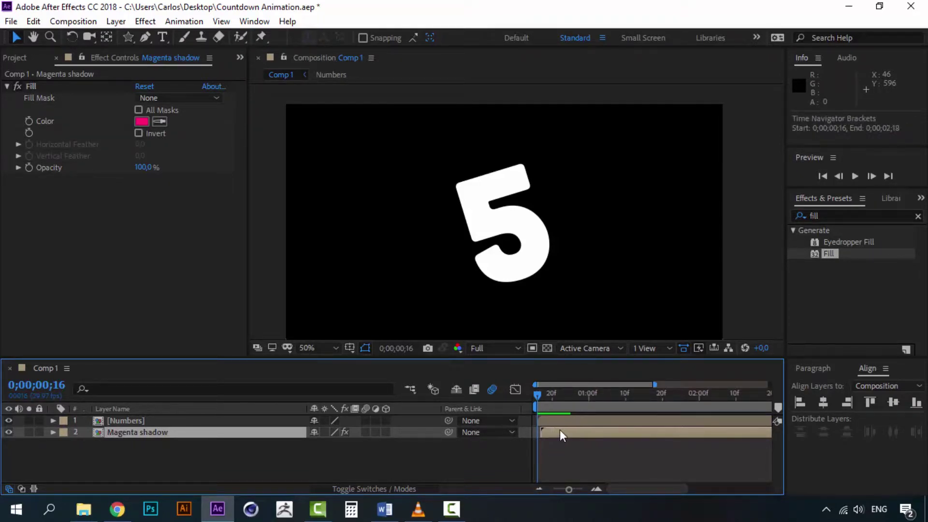
{"action": "key", "text": "space"}
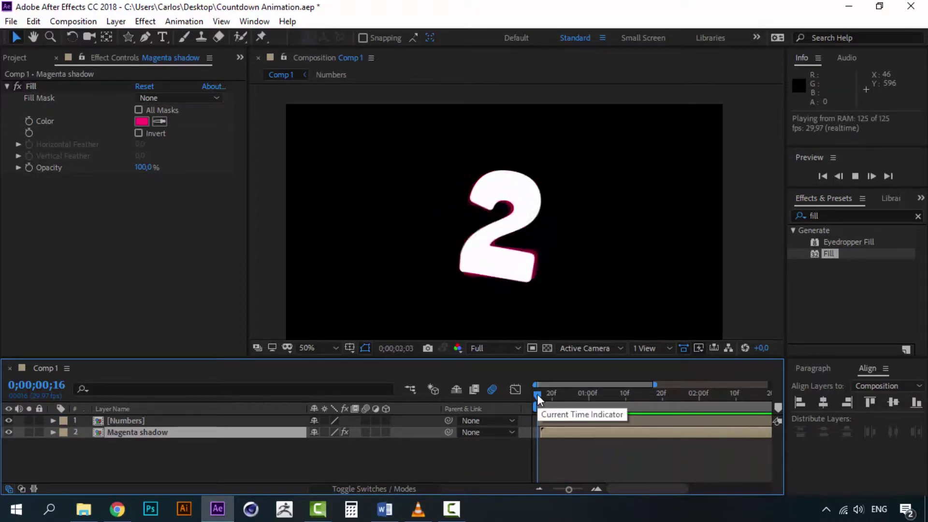
{"action": "key", "text": "space"}
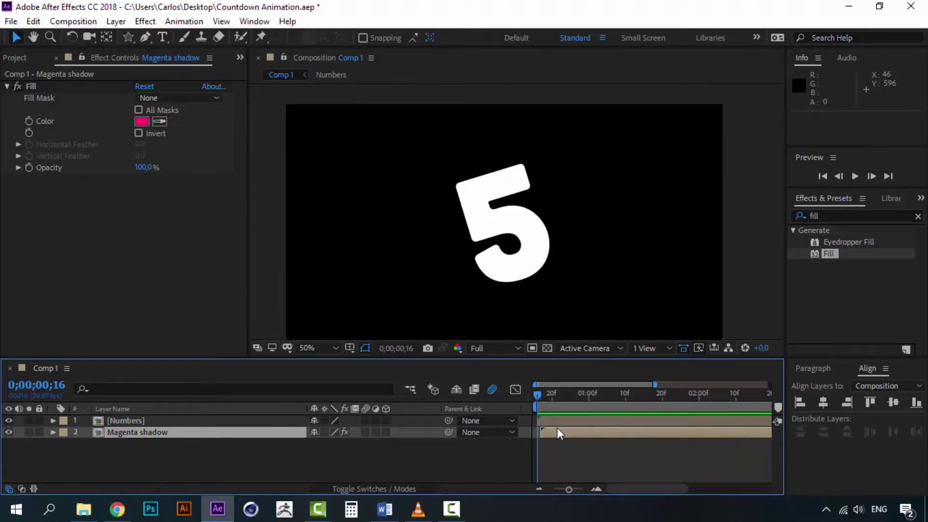
- Shift Magenta shadow slightly later to start at 0;00;00;18 and preview it
{"action": "left_click", "coordinate": [556, 428]}
{"action": "left_click_drag", "start_coordinate": [556, 428], "coordinate": [561, 428]}
{"action": "key", "text": "space"}
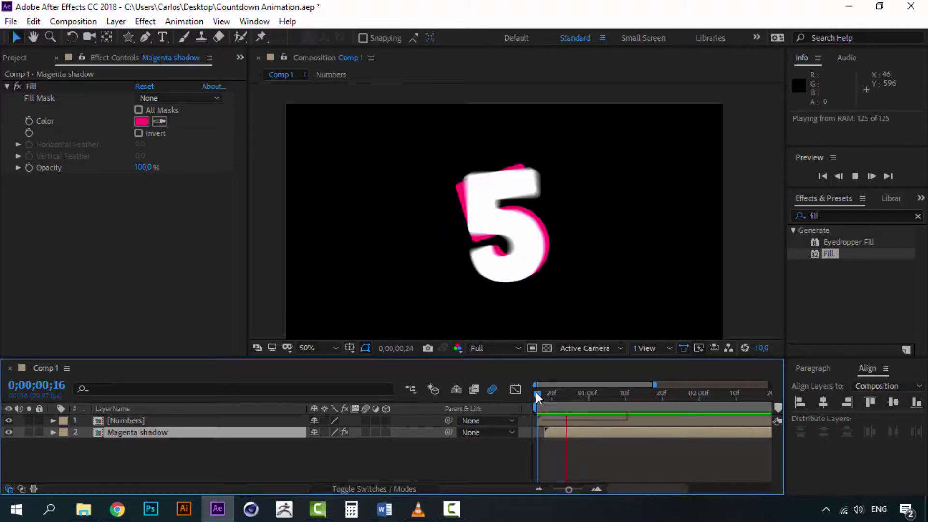
{"action": "key", "text": "space"}
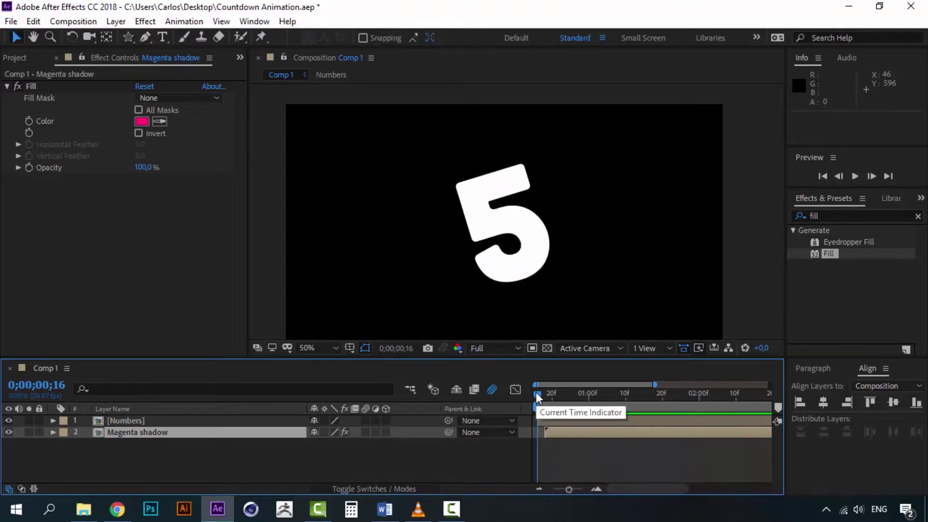
{"action": "left_click", "coordinate": [104, 442]}
- Duplicate Magenta shadow and change the original's fill to purple 4E00FF
{"action": "left_click", "coordinate": [118, 431]}
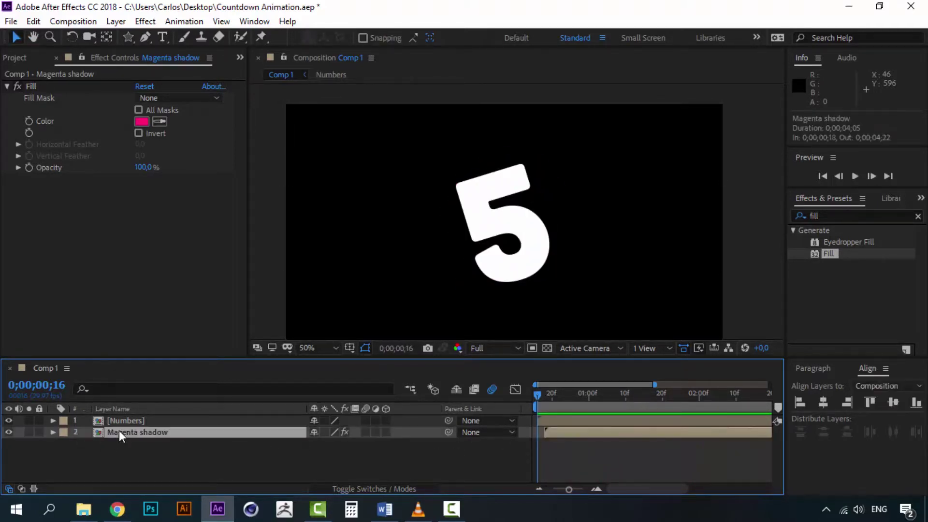
{"action": "key", "text": "ctrl+d"}
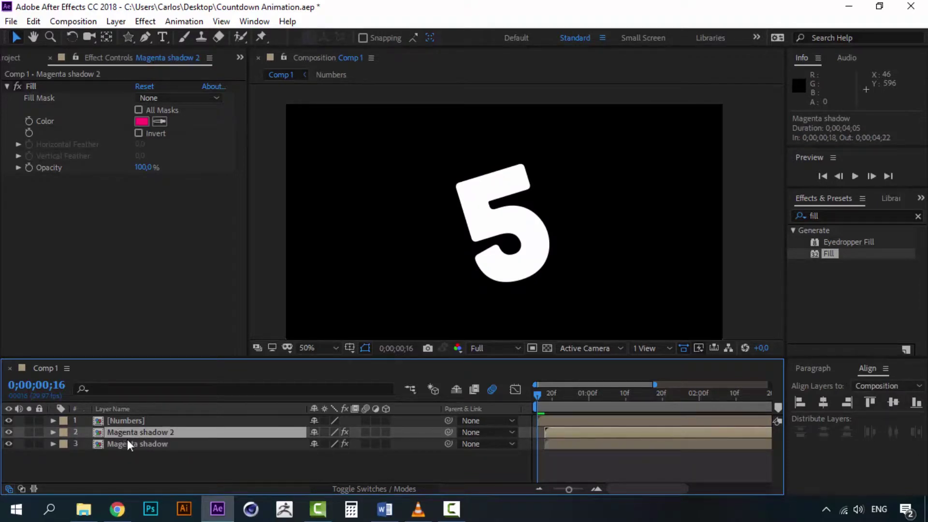
{"action": "left_click", "coordinate": [129, 442]}
{"action": "left_click", "coordinate": [9, 444], "text": "alt"}
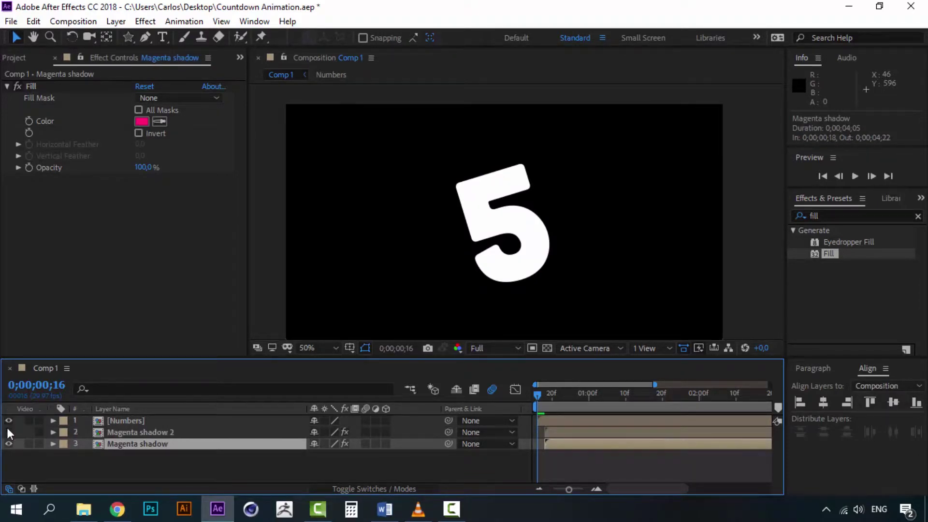
{"action": "left_click", "coordinate": [138, 124]}
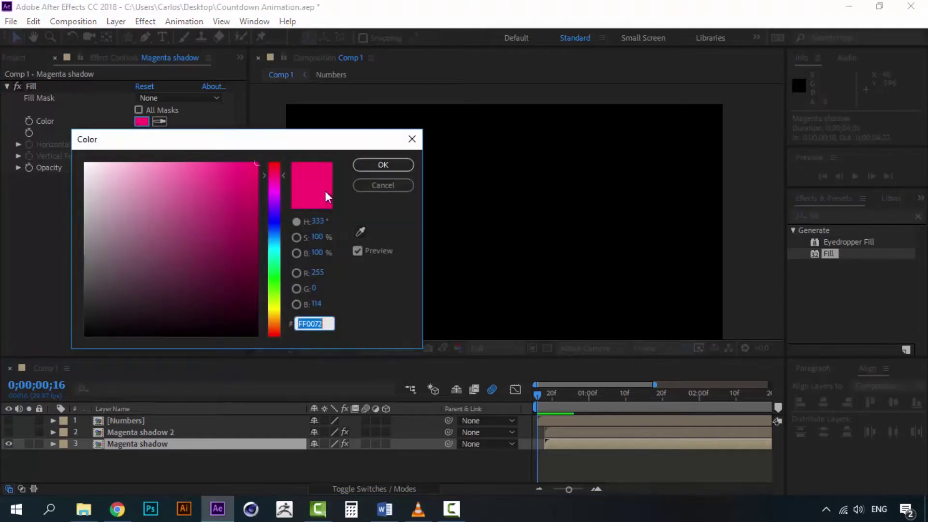
{"action": "left_click", "coordinate": [275, 212]}
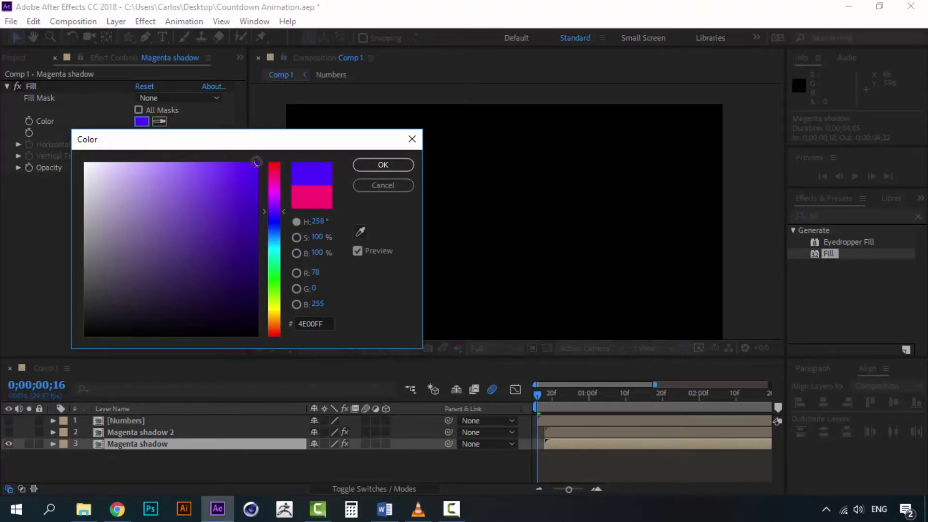
{"action": "left_click", "coordinate": [387, 164]}
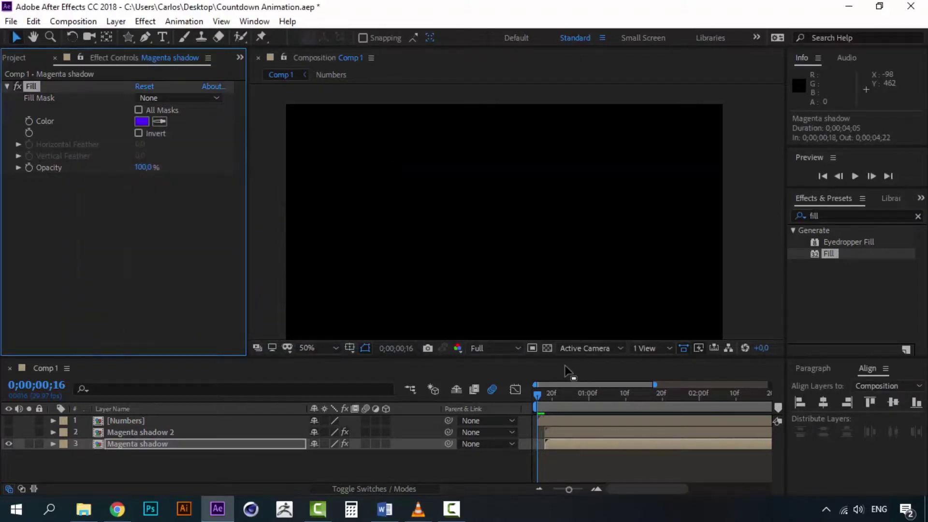
- Show all three number layers and move the purple shadow layer two frames later
{"action": "left_click", "coordinate": [554, 396]}
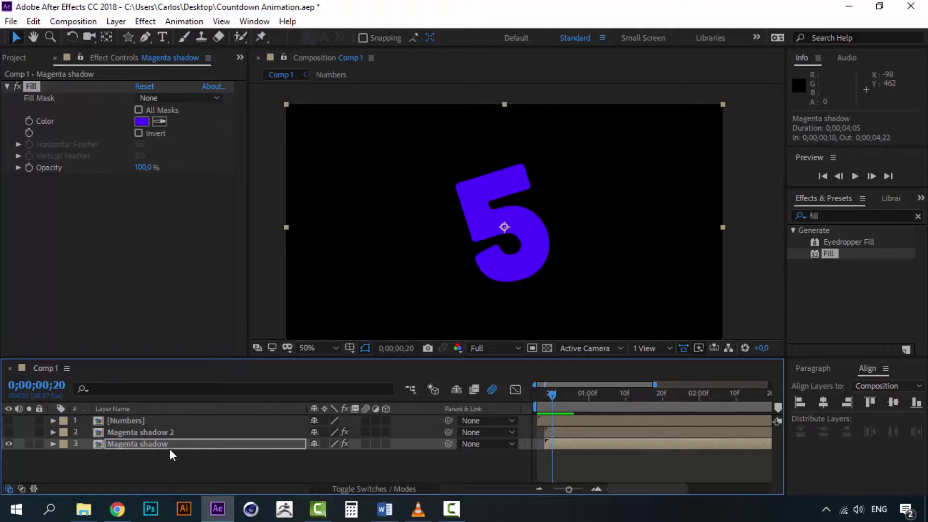
{"action": "left_click", "coordinate": [10, 430]}
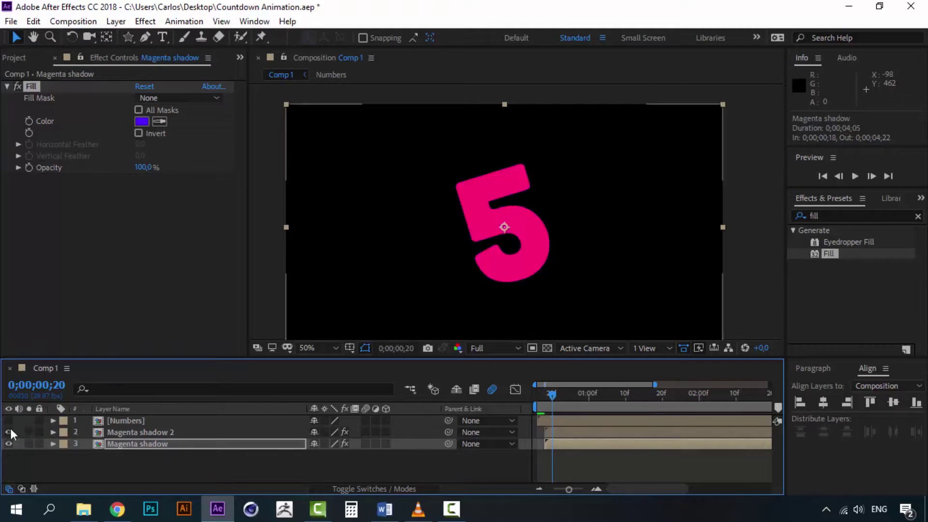
{"action": "left_click", "coordinate": [8, 421]}
{"action": "left_click", "coordinate": [550, 445]}
{"action": "left_click_drag", "start_coordinate": [550, 445], "coordinate": [554, 444]}
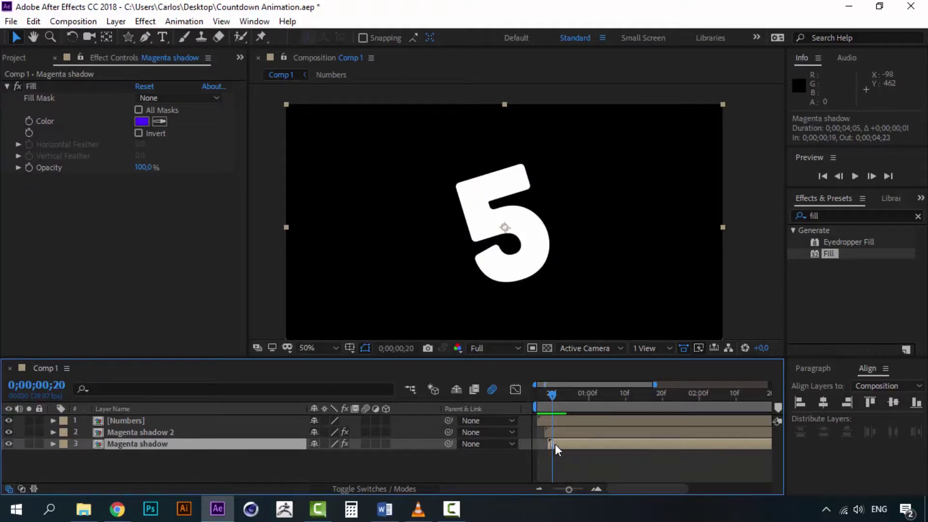
{"action": "left_click", "coordinate": [536, 392]}
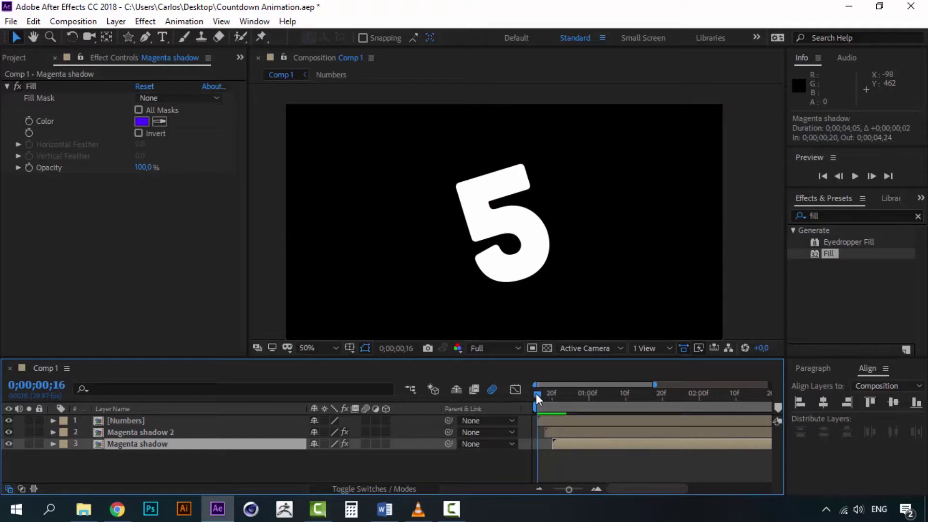
{"action": "key", "text": "space"}
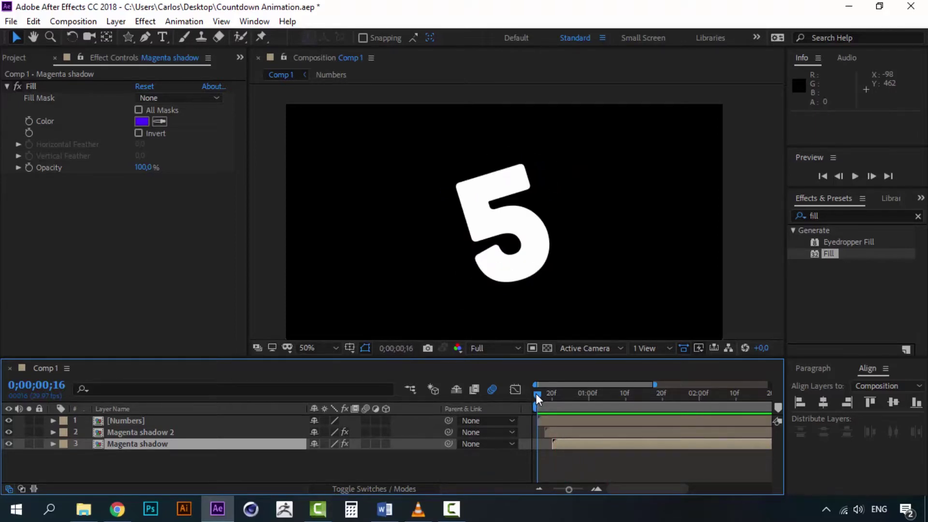
{"action": "left_click", "coordinate": [230, 472]}
{"action": "key", "text": "space"}
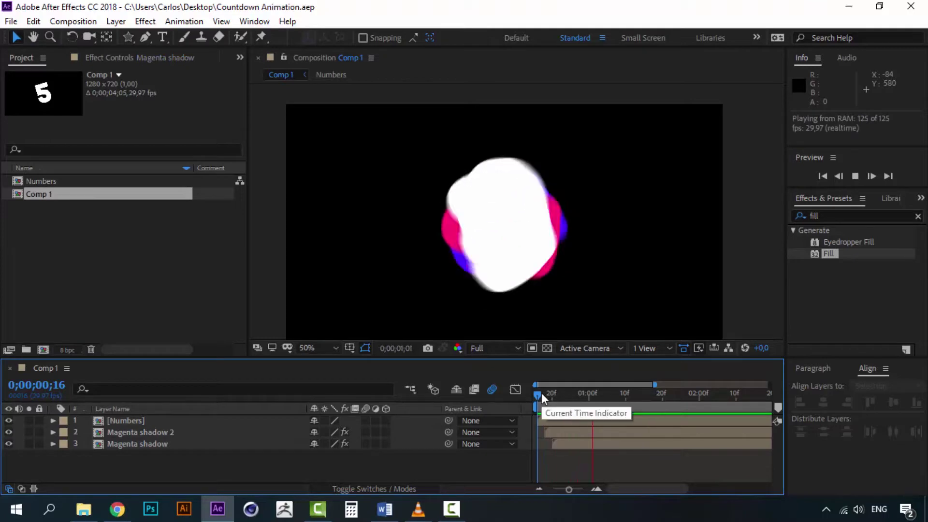
{"action": "mouse_move", "coordinate": [539, 393]}
{"action": "left_mouse_down"}
{"action": "mouse_move", "coordinate": [553, 392]}
{"action": "mouse_move", "coordinate": [538, 391]}
{"action": "left_mouse_up"}
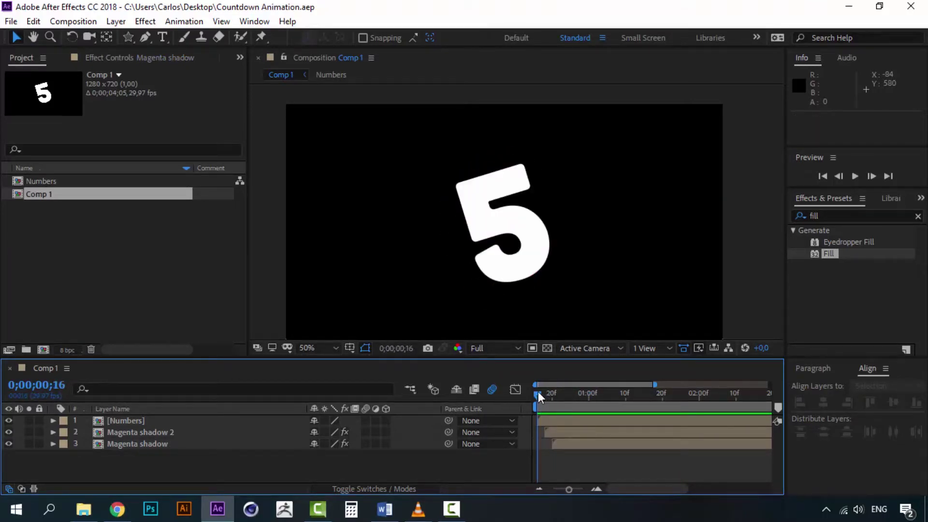
- Open the Numbers precomp and apply Drop Shadow to its Numbers layer
{"action": "double_click", "coordinate": [132, 422]}
{"action": "left_click", "coordinate": [129, 421]}
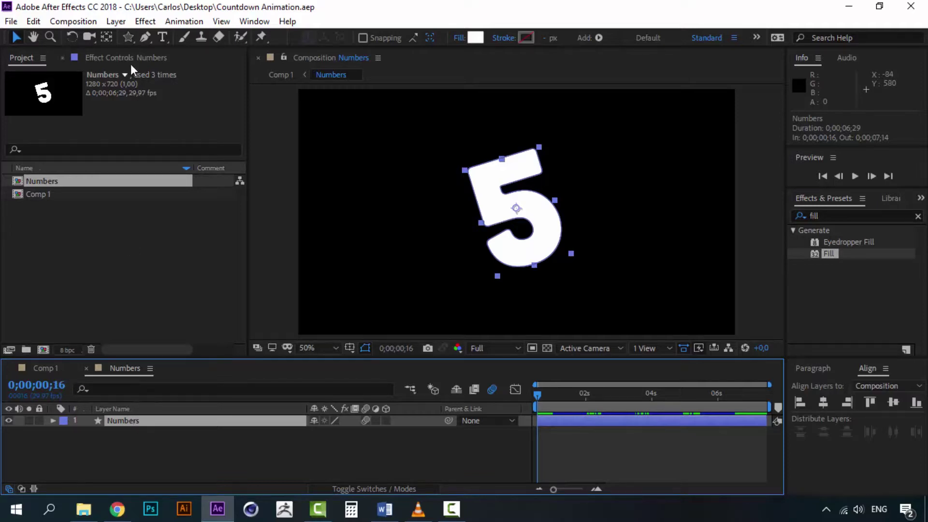
{"action": "left_click", "coordinate": [150, 21]}
{"action": "left_click", "coordinate": [868, 214]}
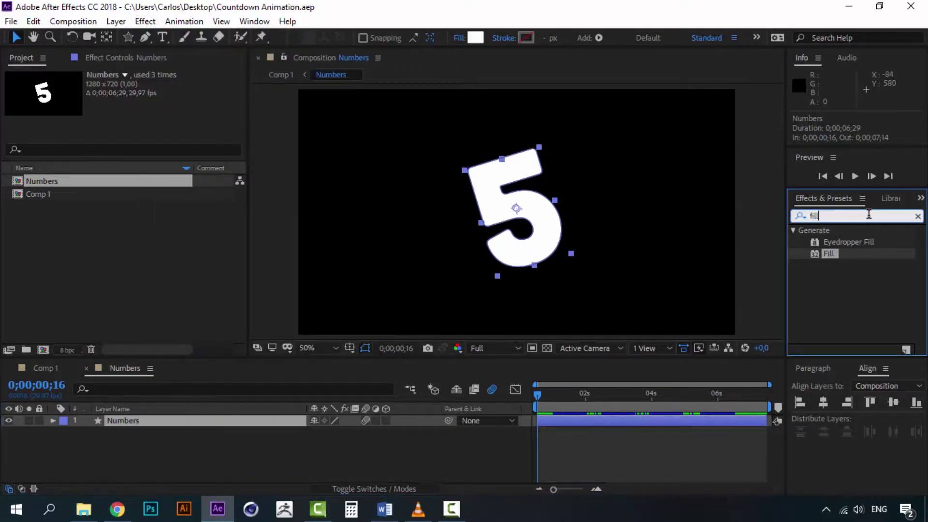
{"action": "type", "text": "drop"}
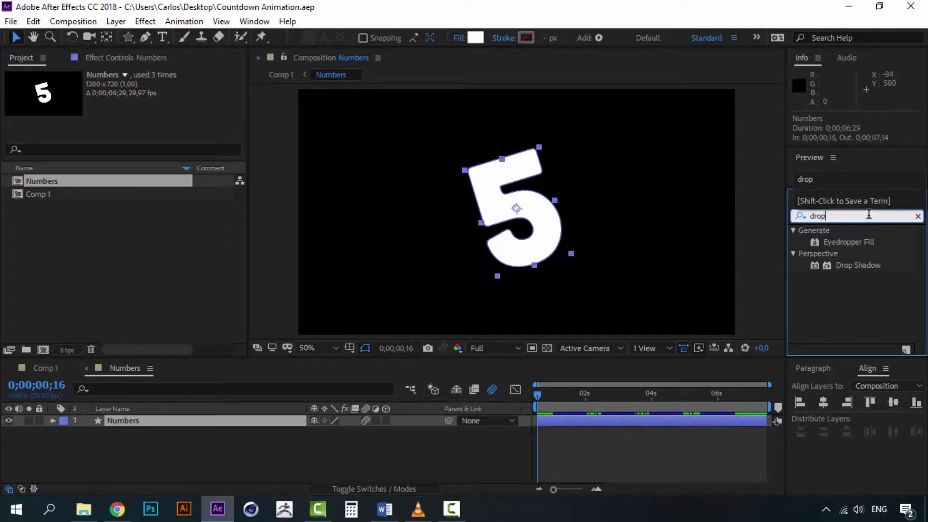
{"action": "left_click_drag", "start_coordinate": [858, 265], "coordinate": [378, 211]}
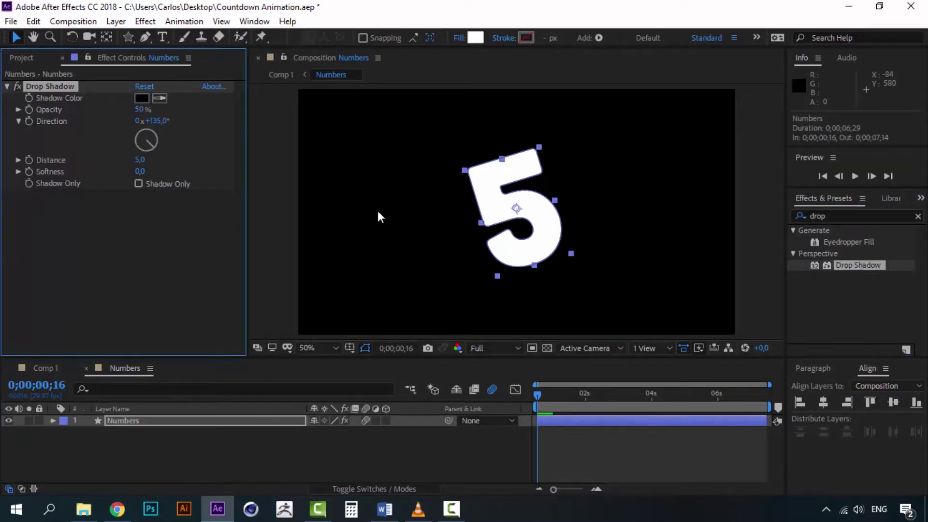
- Set the Drop Shadow to white, direction -40°, distance 6 and 100% opacity
{"action": "left_click", "coordinate": [142, 98]}
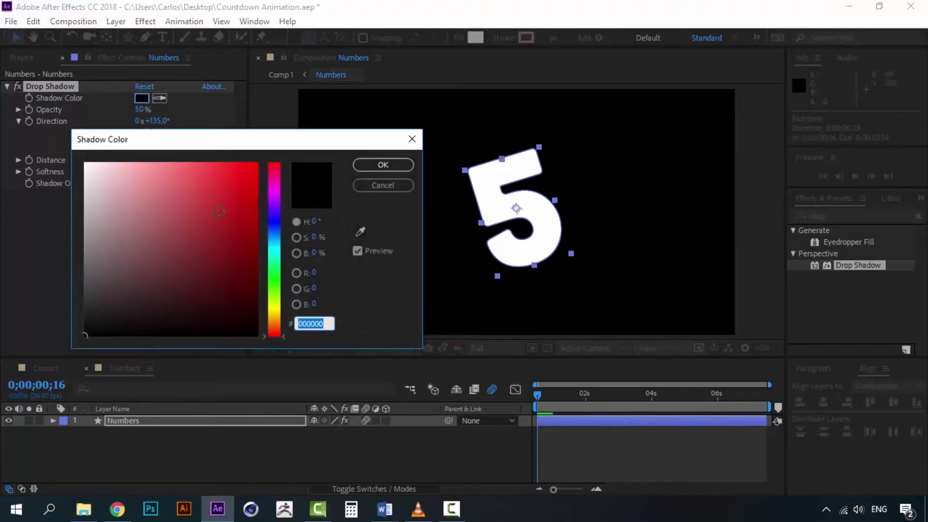
{"action": "left_click_drag", "start_coordinate": [97, 183], "coordinate": [2, 100]}
{"action": "left_click", "coordinate": [367, 164]}
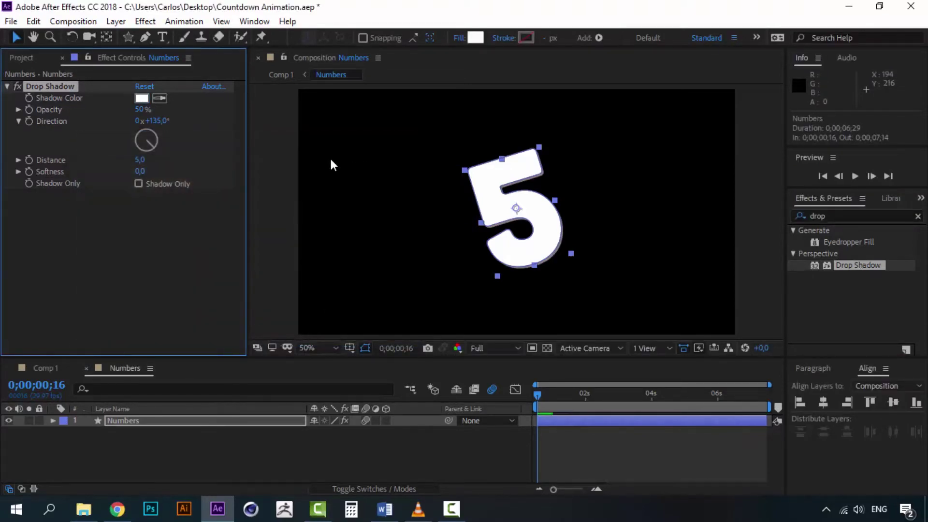
{"action": "left_click", "coordinate": [142, 136]}
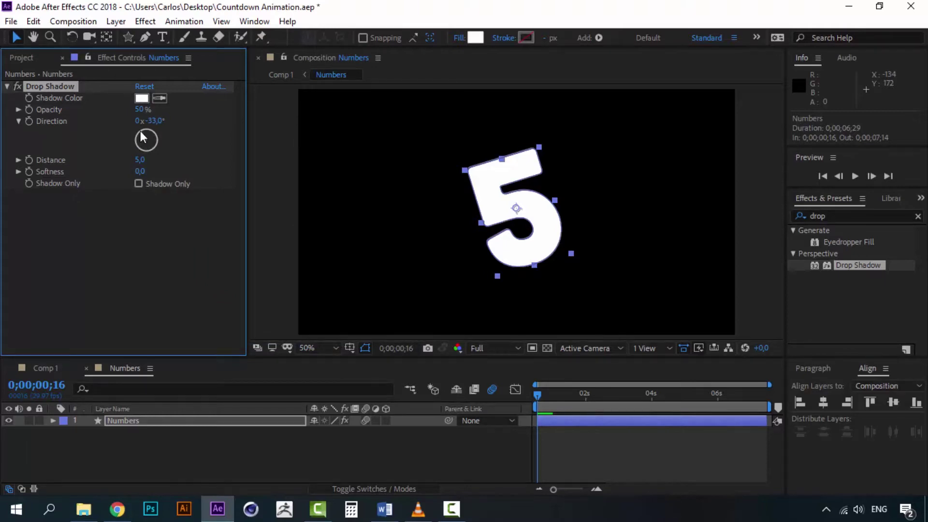
{"action": "mouse_move", "coordinate": [137, 133]}
{"action": "left_mouse_down"}
{"action": "mouse_move", "coordinate": [191, 114]}
{"action": "mouse_move", "coordinate": [116, 103]}
{"action": "left_mouse_up"}
{"action": "left_click_drag", "start_coordinate": [139, 160], "coordinate": [135, 159]}
{"action": "left_click_drag", "start_coordinate": [137, 110], "coordinate": [215, 99]}
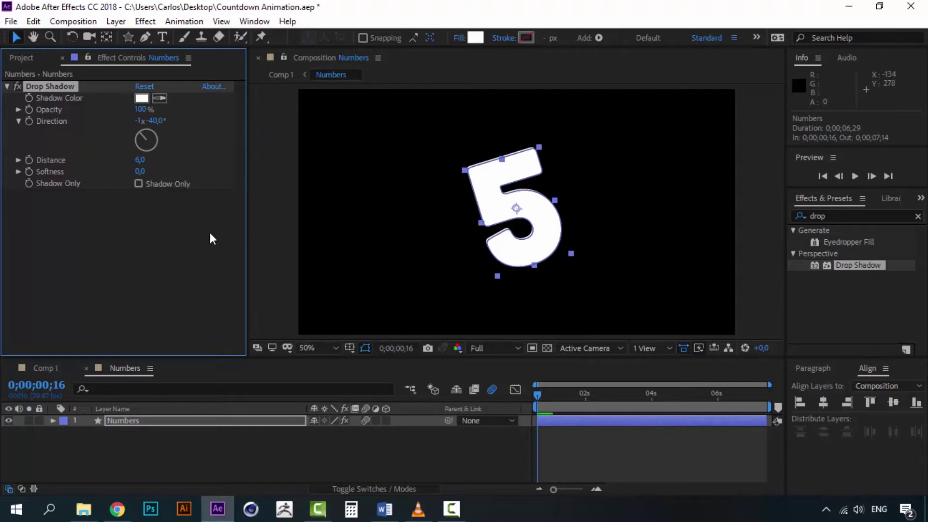
{"action": "left_click", "coordinate": [489, 451]}
{"action": "left_click_drag", "start_coordinate": [534, 395], "coordinate": [537, 390]}
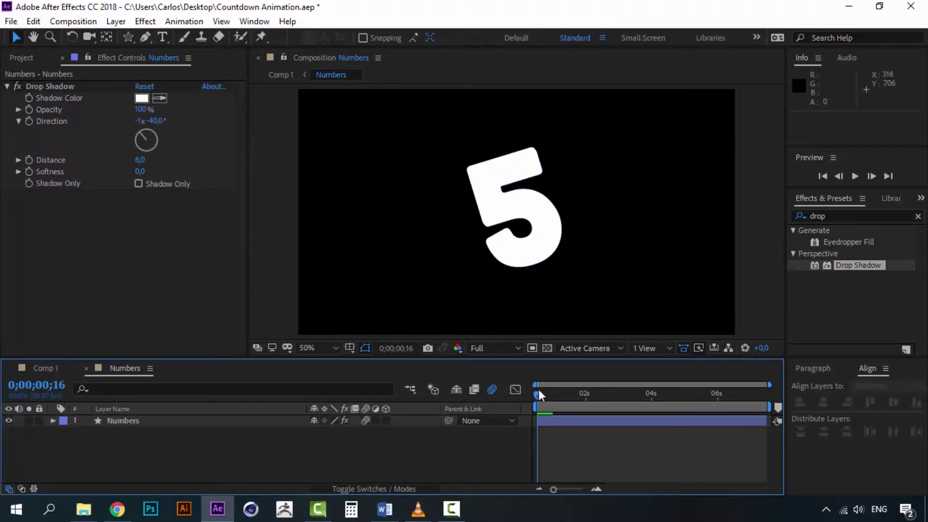
{"action": "left_click", "coordinate": [59, 89]}
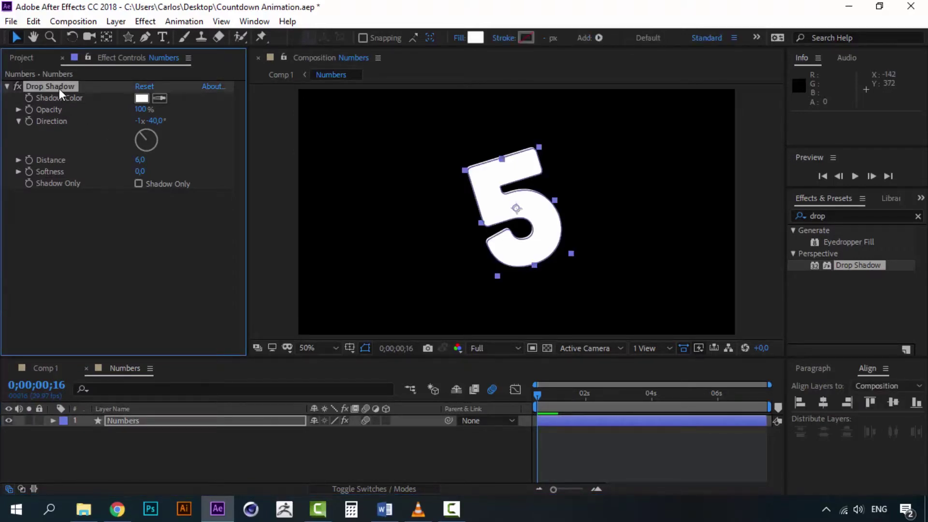
- Duplicate the Drop Shadow, make Drop Shadow 2 black (000000), and disable the white one
{"action": "key", "text": "ctrl+d"}
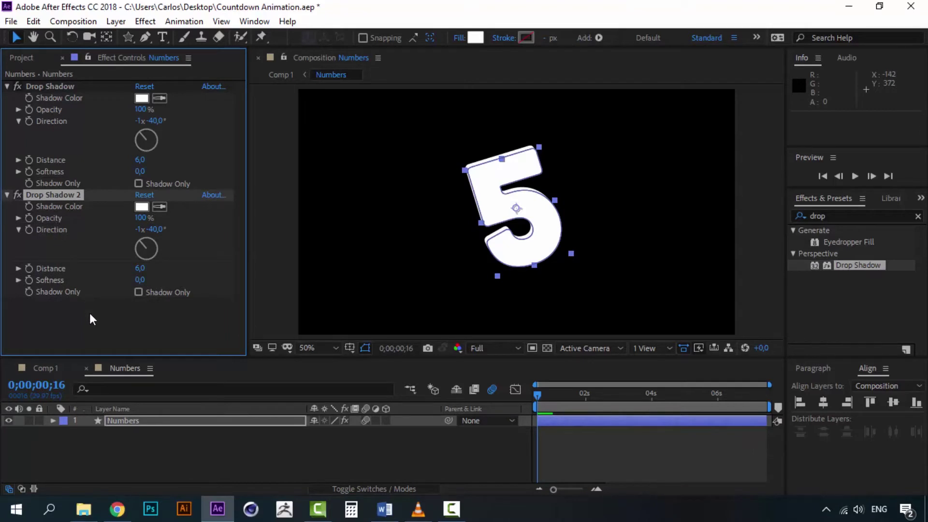
{"action": "left_click", "coordinate": [143, 207]}
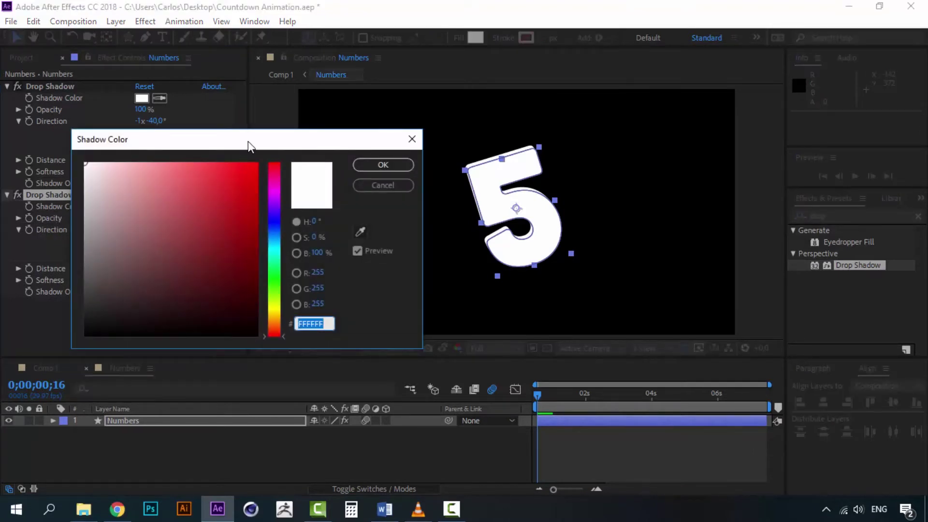
{"action": "left_click_drag", "start_coordinate": [248, 146], "coordinate": [351, 151]}
{"action": "type", "text": "000000"}
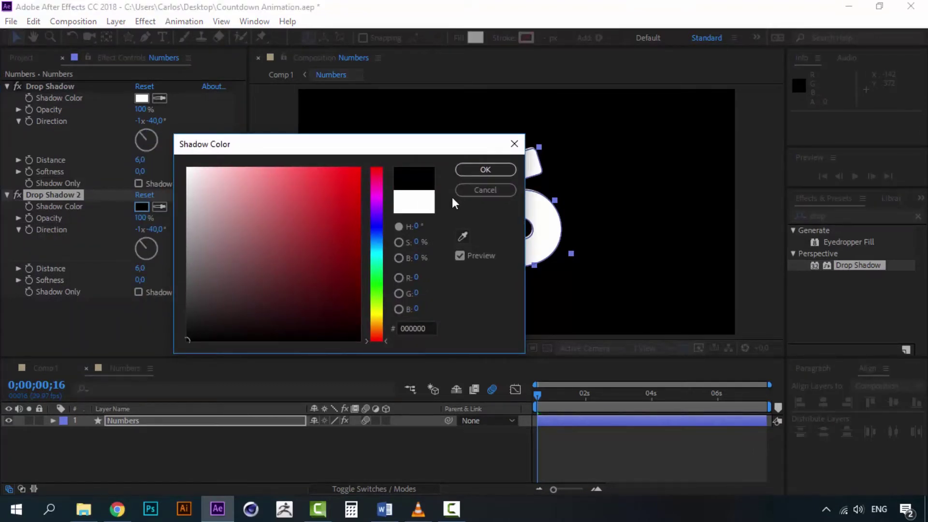
{"action": "left_click", "coordinate": [484, 169]}
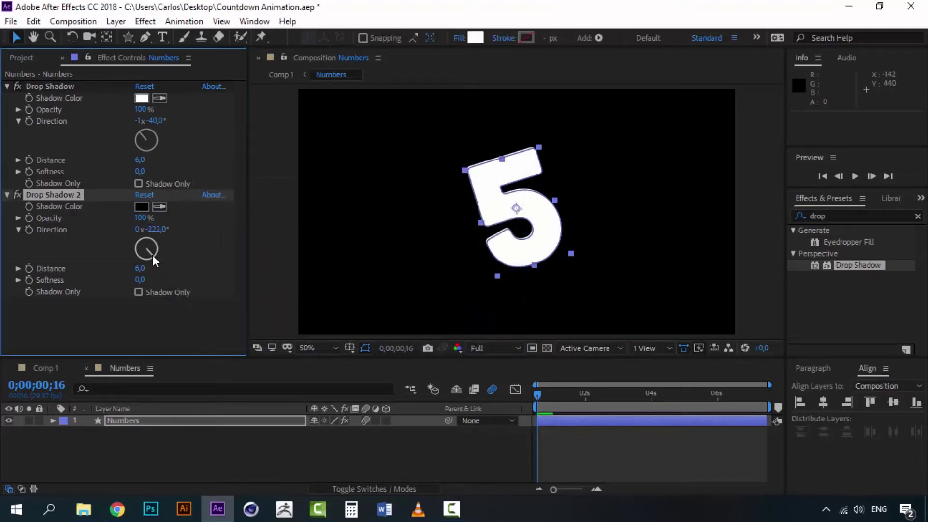
{"action": "left_click", "coordinate": [19, 85]}
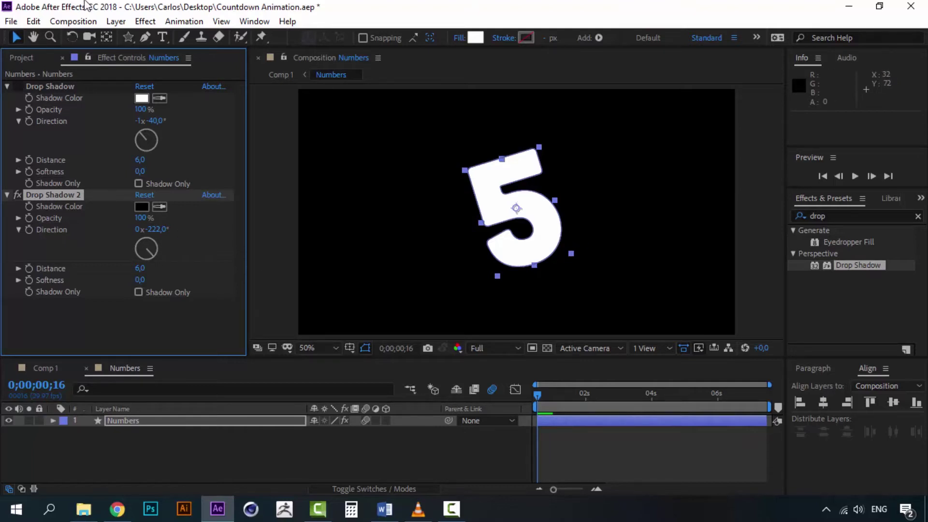
- Set the Numbers composition's background colour to yellow in Composition Settings
{"action": "left_click", "coordinate": [73, 22]}
{"action": "left_click", "coordinate": [147, 57]}
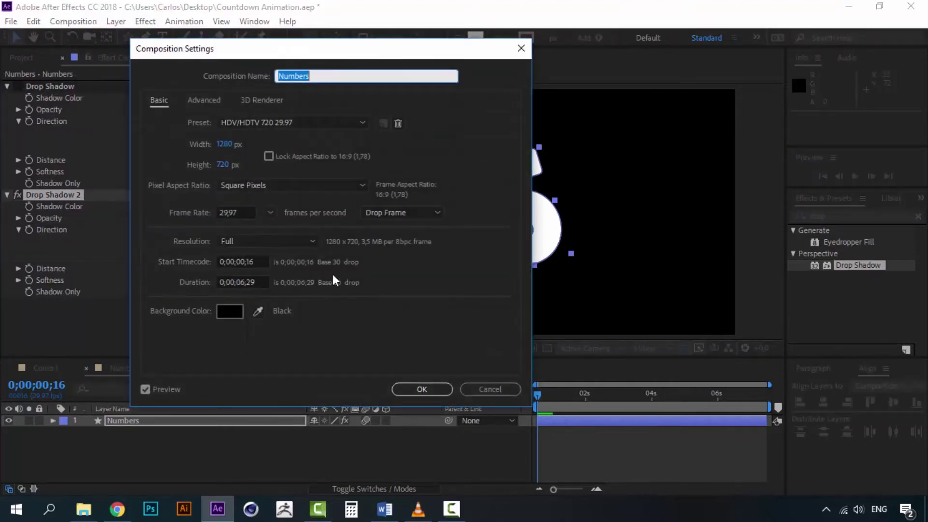
{"action": "left_click", "coordinate": [239, 312]}
{"action": "mouse_move", "coordinate": [187, 184]}
{"action": "left_mouse_down"}
{"action": "mouse_move", "coordinate": [362, 244]}
{"action": "mouse_move", "coordinate": [376, 314]}
{"action": "left_mouse_up"}
{"action": "left_click_drag", "start_coordinate": [325, 266], "coordinate": [381, 141]}
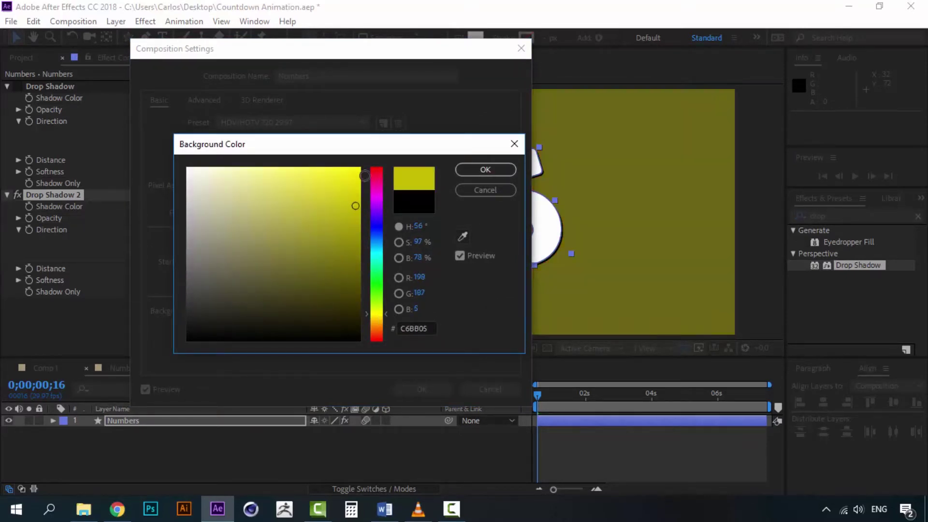
{"action": "left_click", "coordinate": [486, 169]}
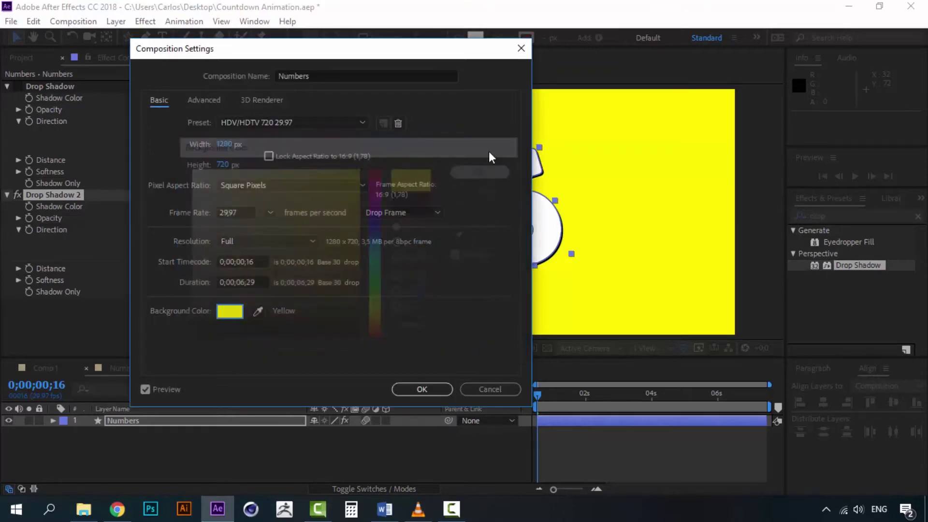
{"action": "left_click", "coordinate": [422, 389]}
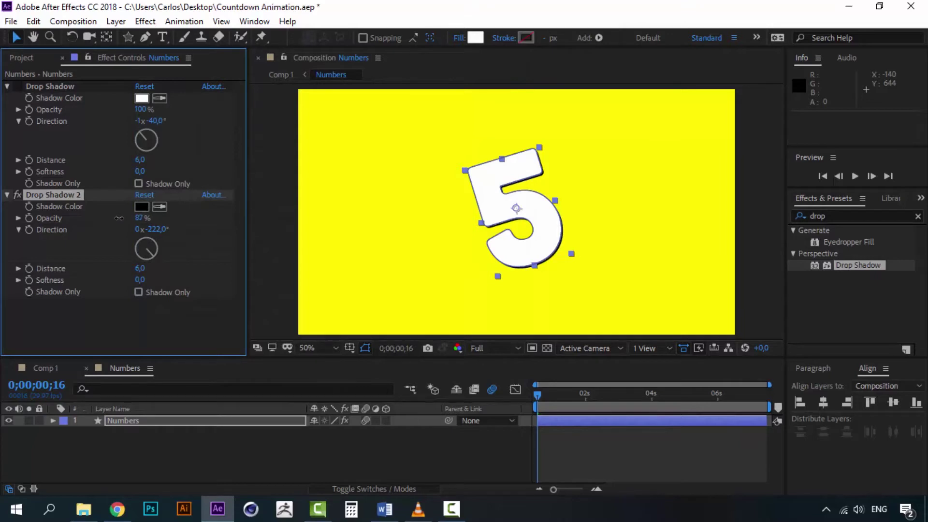
{"action": "mouse_move", "coordinate": [118, 218]}
{"action": "left_mouse_down"}
{"action": "mouse_move", "coordinate": [102, 219]}
{"action": "mouse_move", "coordinate": [112, 218]}
{"action": "left_mouse_up"}
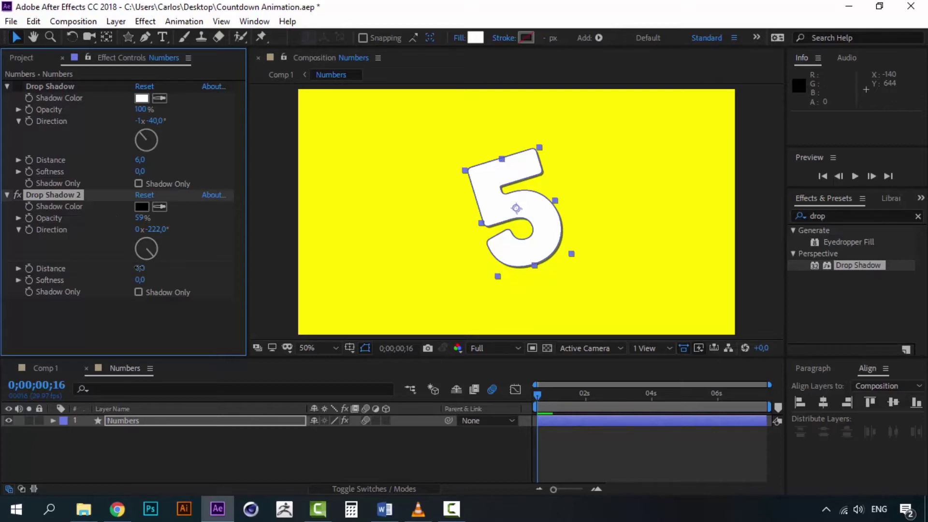
{"action": "left_click", "coordinate": [574, 416]}
{"action": "key", "text": "space"}
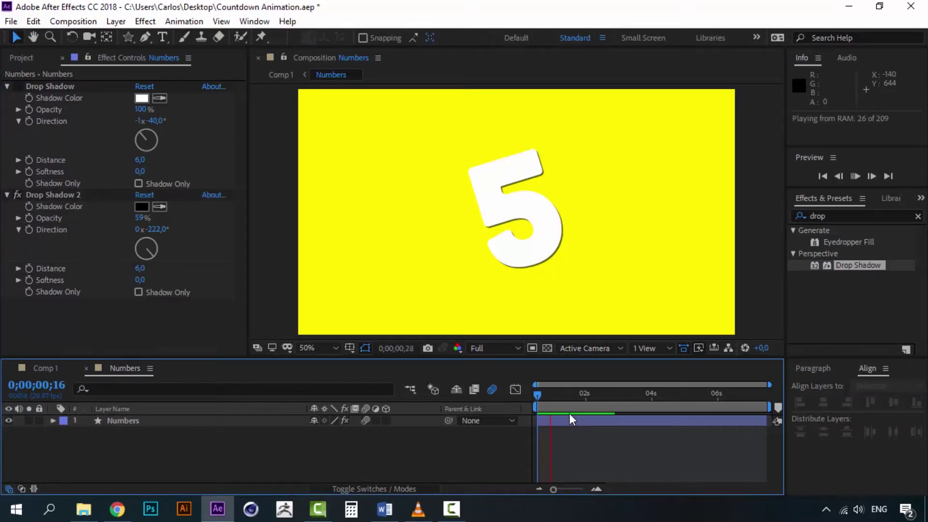
{"action": "left_click", "coordinate": [536, 395]}
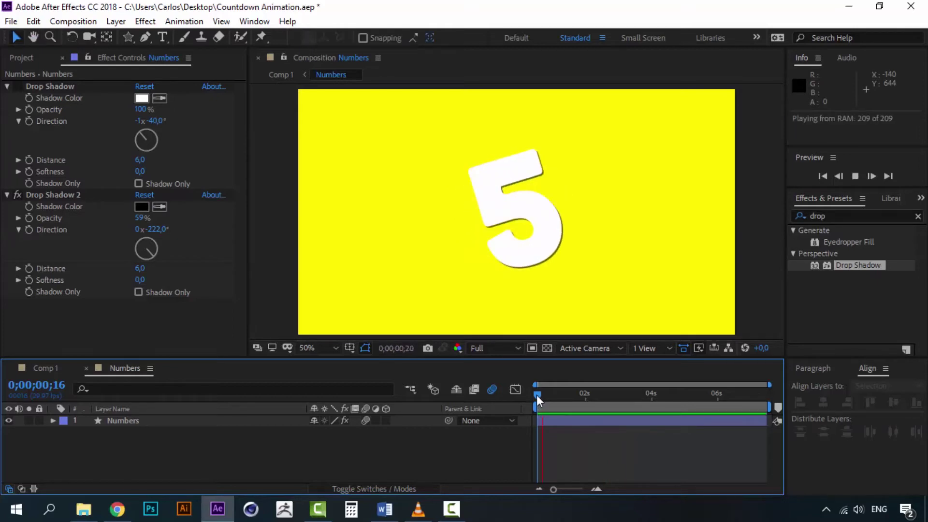
{"action": "key", "text": "space"}
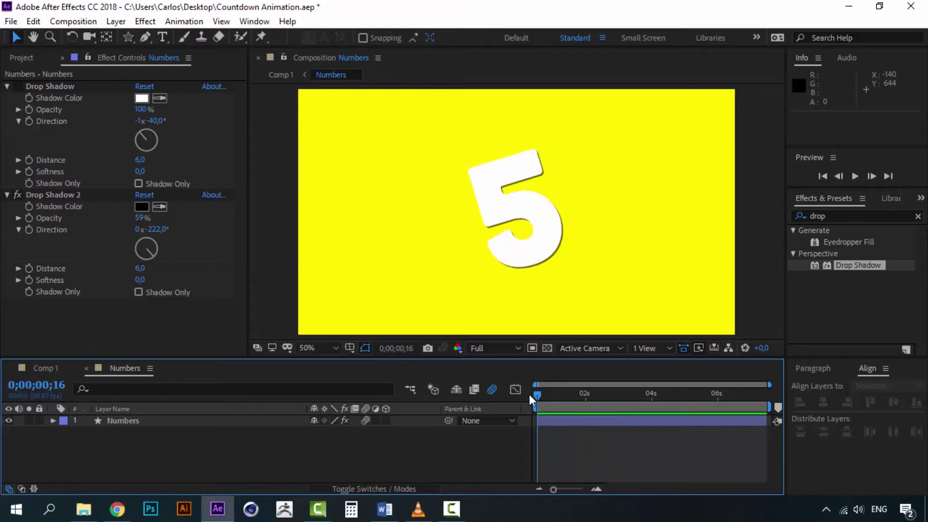
{"action": "left_click", "coordinate": [121, 421]}
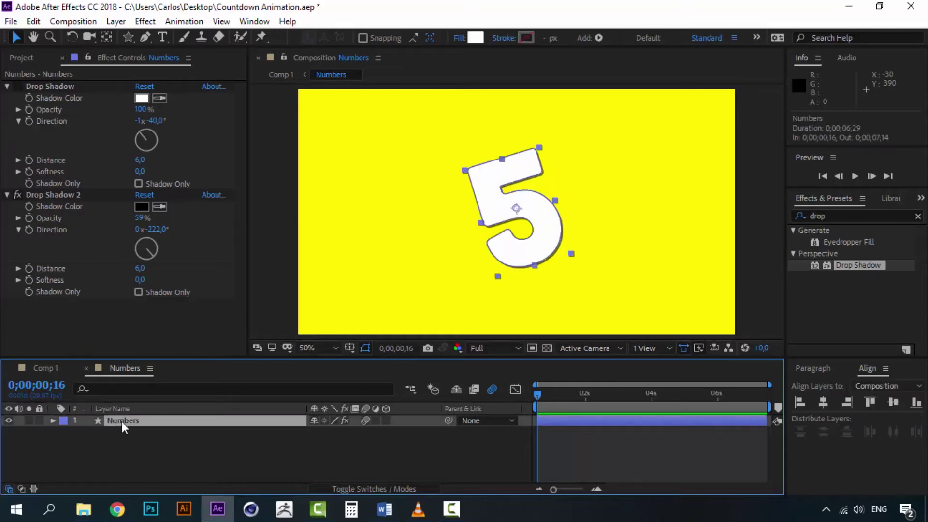
- Change the number's fill colour to near-white F8F8F8
{"action": "left_click", "coordinate": [476, 38]}
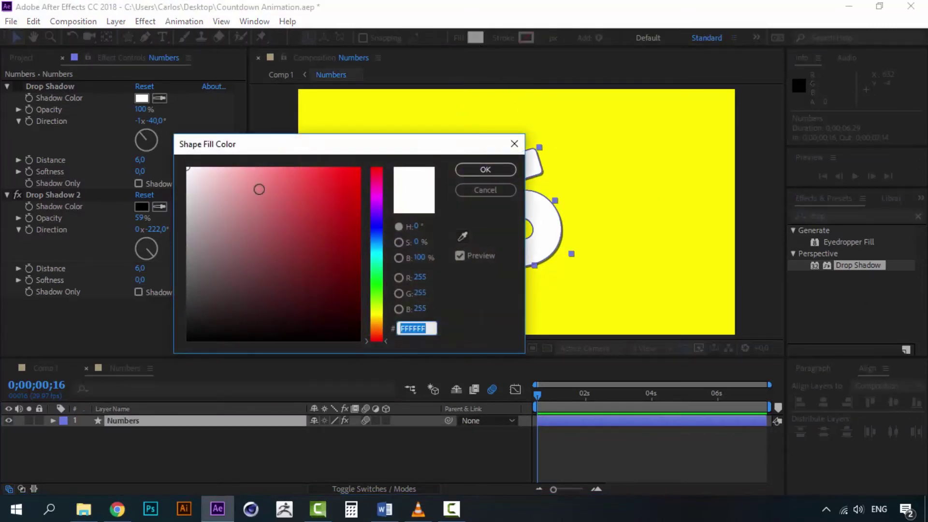
{"action": "left_click_drag", "start_coordinate": [259, 189], "coordinate": [178, 173]}
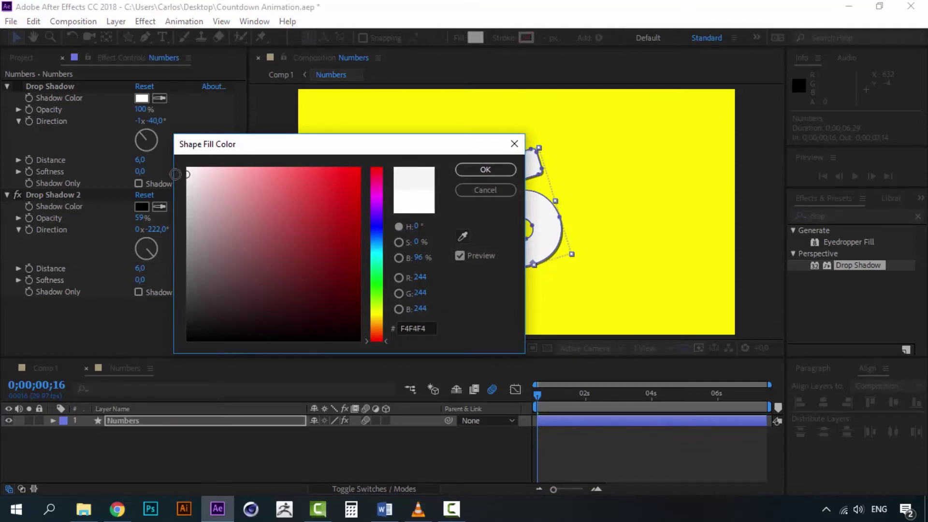
{"action": "left_click_drag", "start_coordinate": [340, 153], "coordinate": [441, 257]}
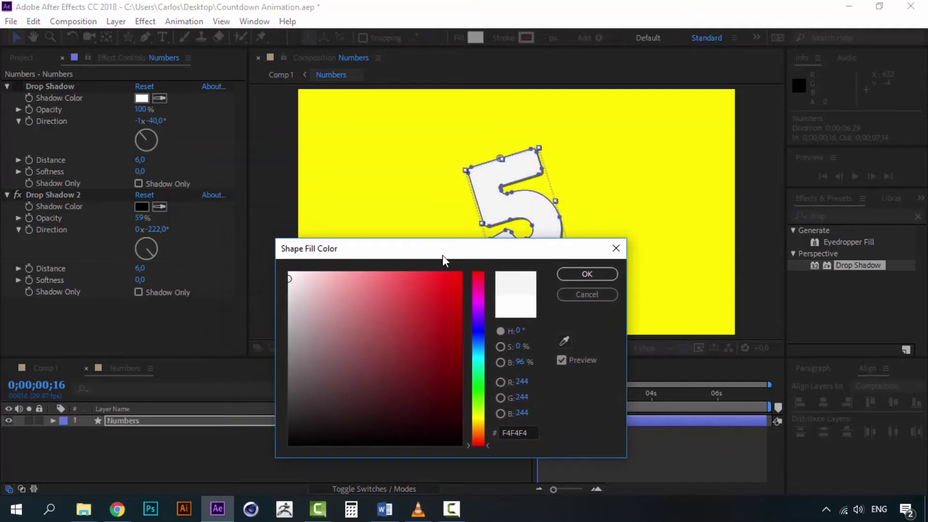
{"action": "left_click_drag", "start_coordinate": [286, 278], "coordinate": [280, 275]}
{"action": "left_click", "coordinate": [564, 276]}
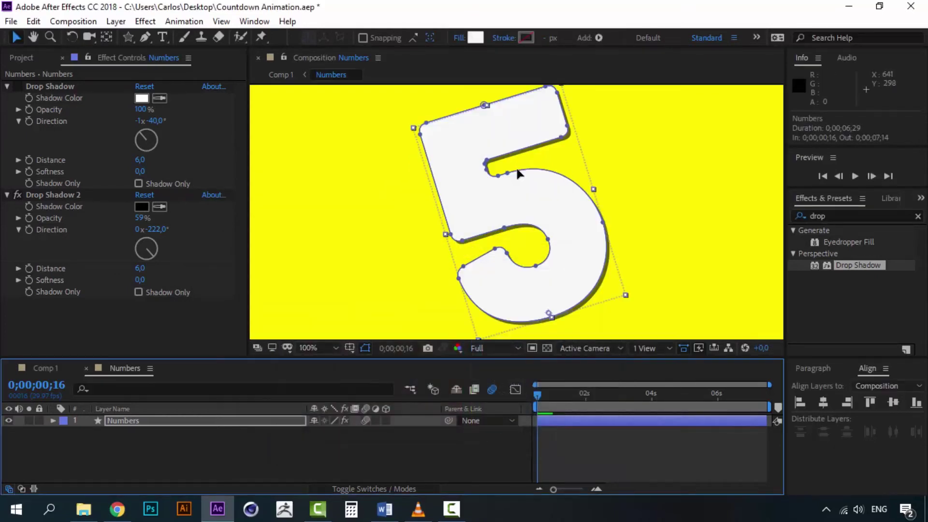
{"action": "left_click", "coordinate": [747, 207]}
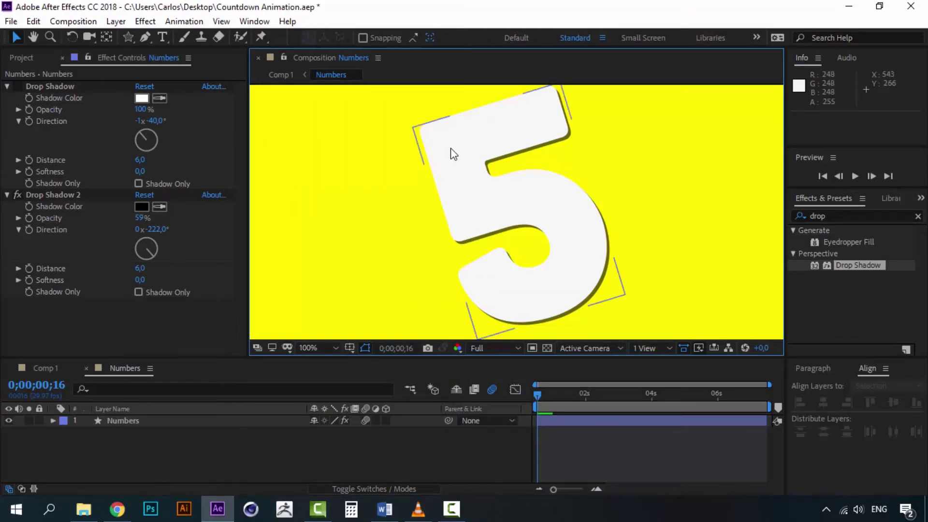
- Refine the number's fill to light grey F3F3F3
{"action": "left_click", "coordinate": [147, 419]}
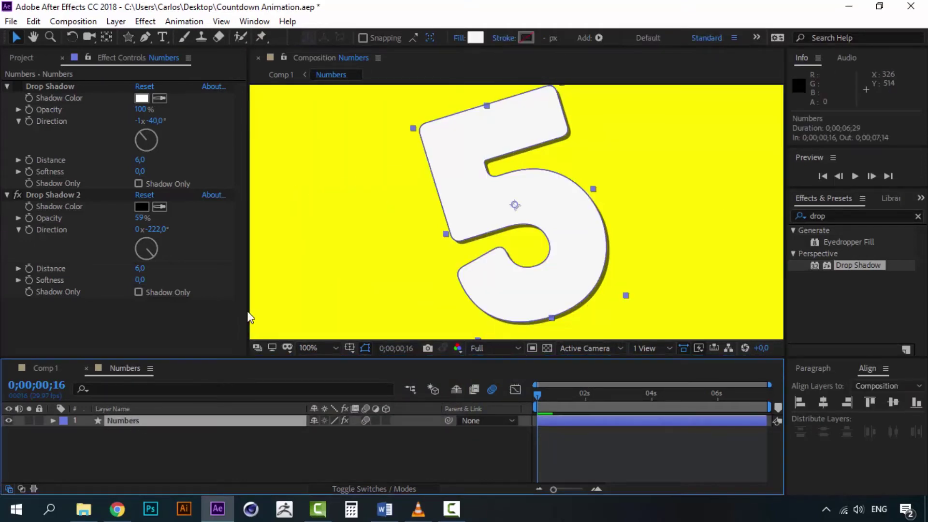
{"action": "left_click", "coordinate": [478, 38]}
{"action": "left_click", "coordinate": [288, 285]}
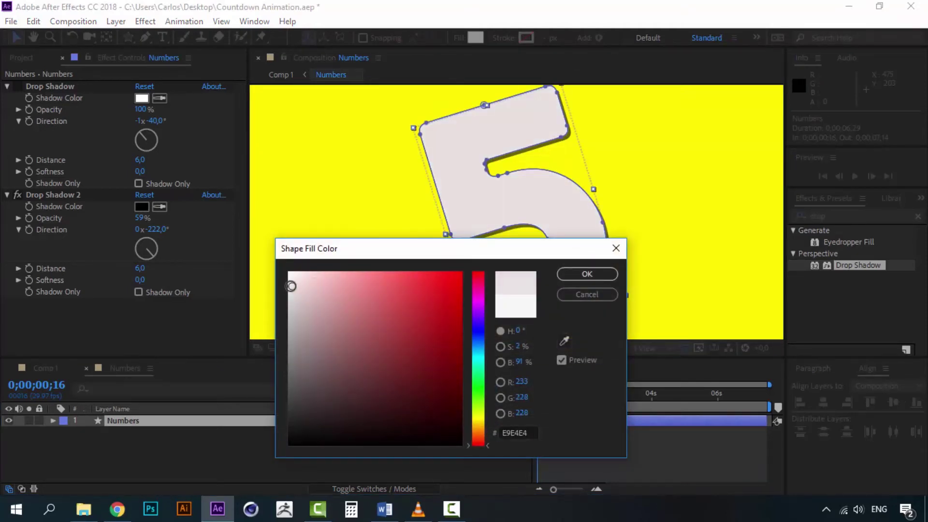
{"action": "left_click_drag", "start_coordinate": [285, 284], "coordinate": [274, 279]}
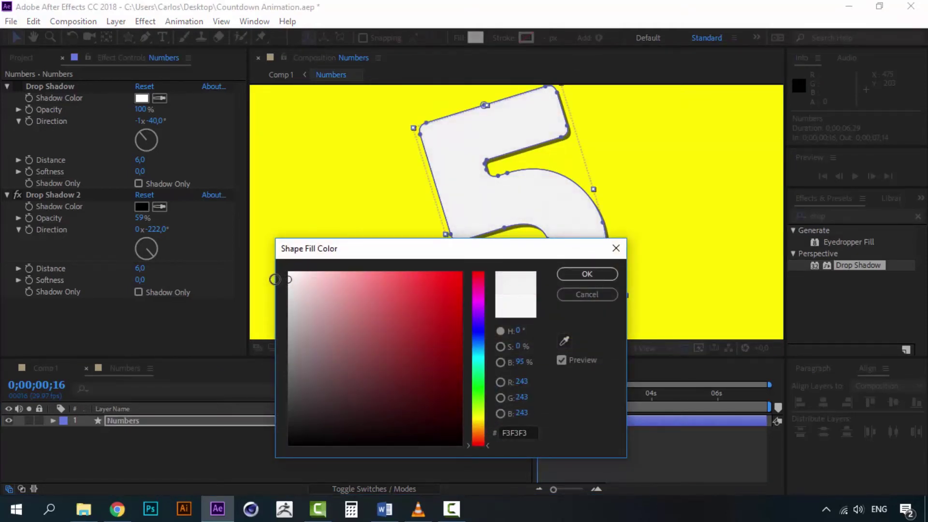
{"action": "left_click", "coordinate": [587, 275]}
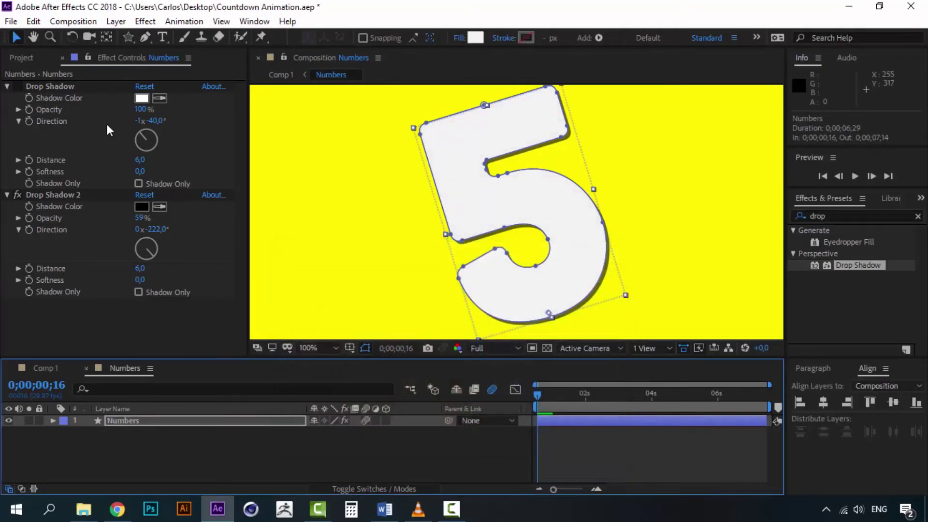
- Select the first Drop Shadow and preview the number morph
{"action": "left_click", "coordinate": [58, 86]}
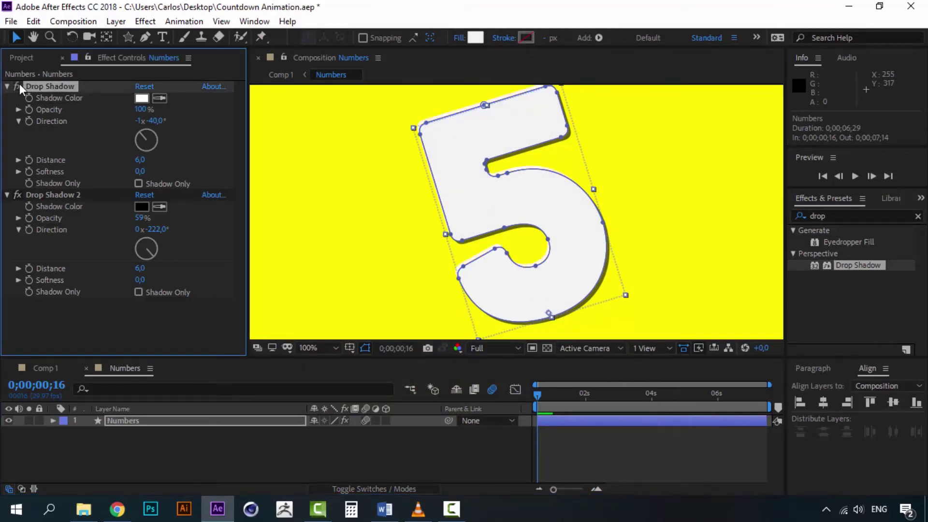
{"action": "left_click", "coordinate": [341, 454]}
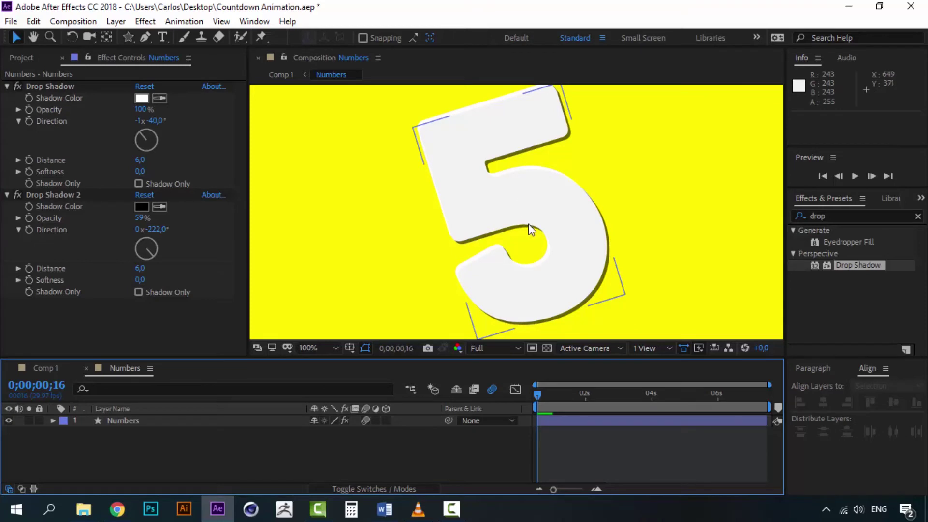
{"action": "key", "text": "space"}
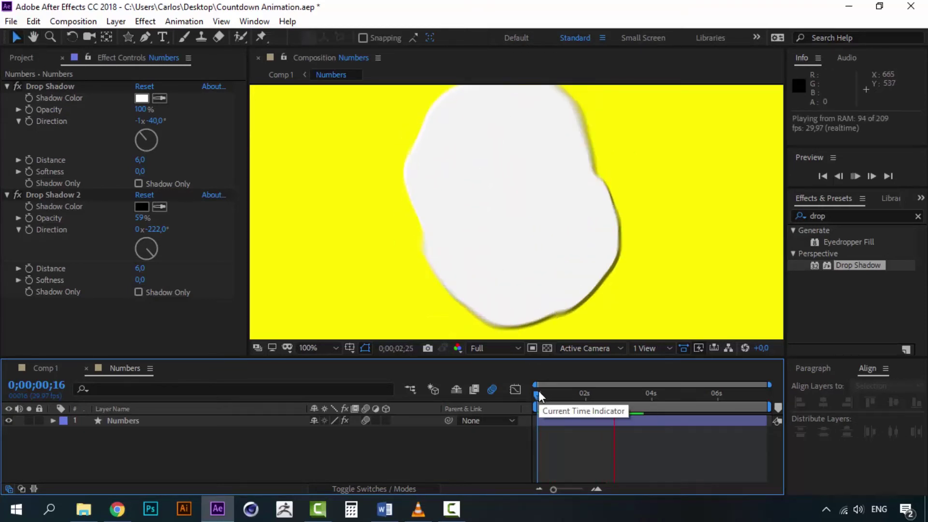
{"action": "key", "text": "space"}
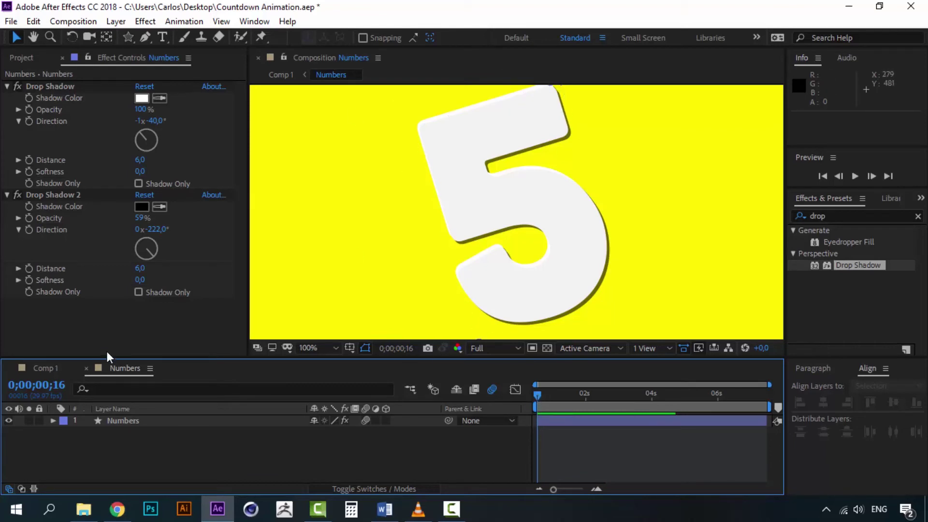
- Return to Comp 1, preview the countdown twice, and bring up Comp 1.mov in VLC
{"action": "left_click", "coordinate": [87, 369]}
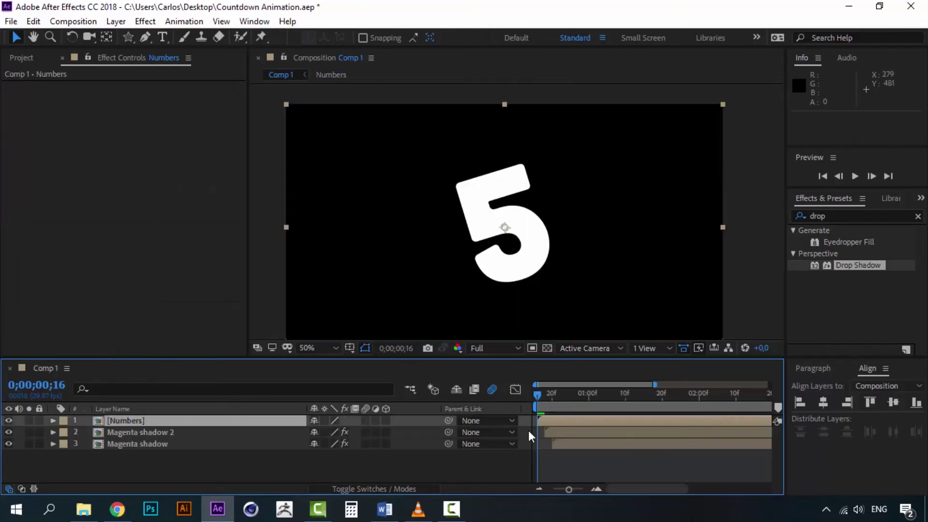
{"action": "key", "text": "space"}
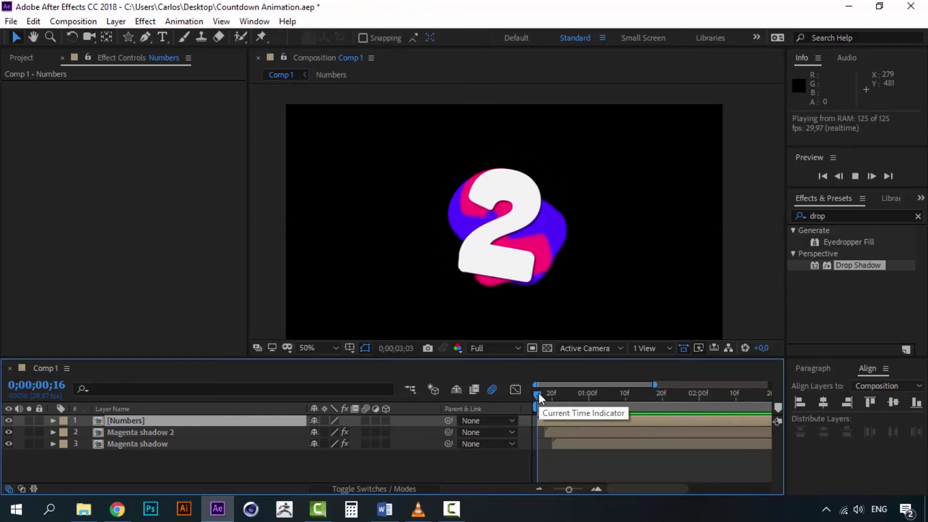
{"action": "key", "text": "space"}
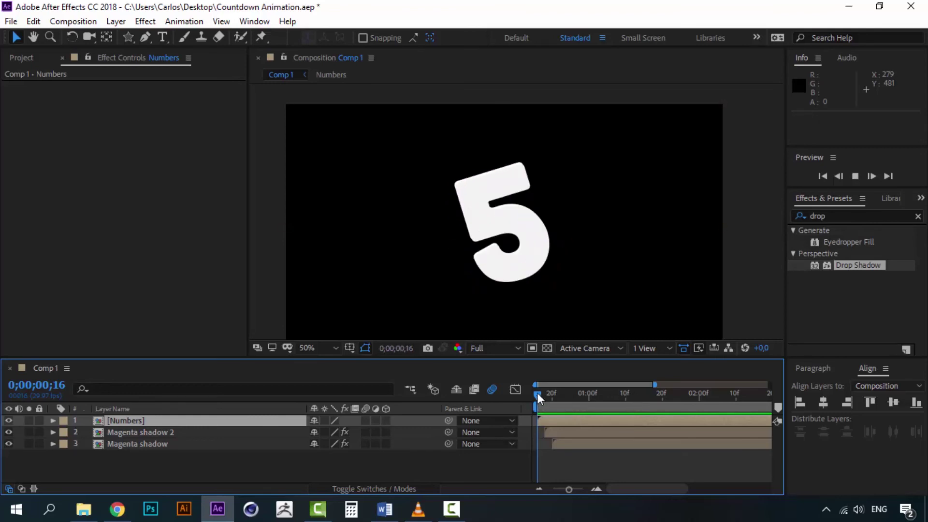
{"action": "key", "text": "space"}
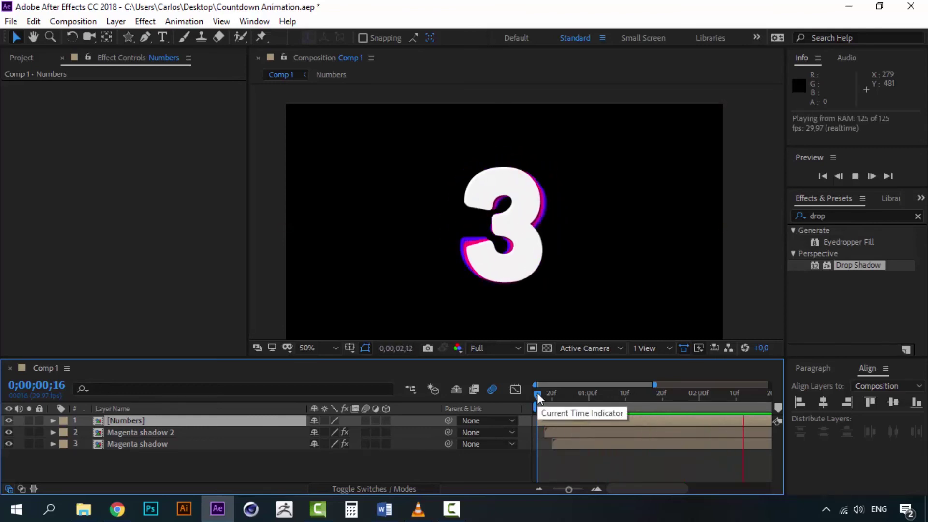
{"action": "key", "text": "space"}
{"action": "left_click", "coordinate": [418, 509]}
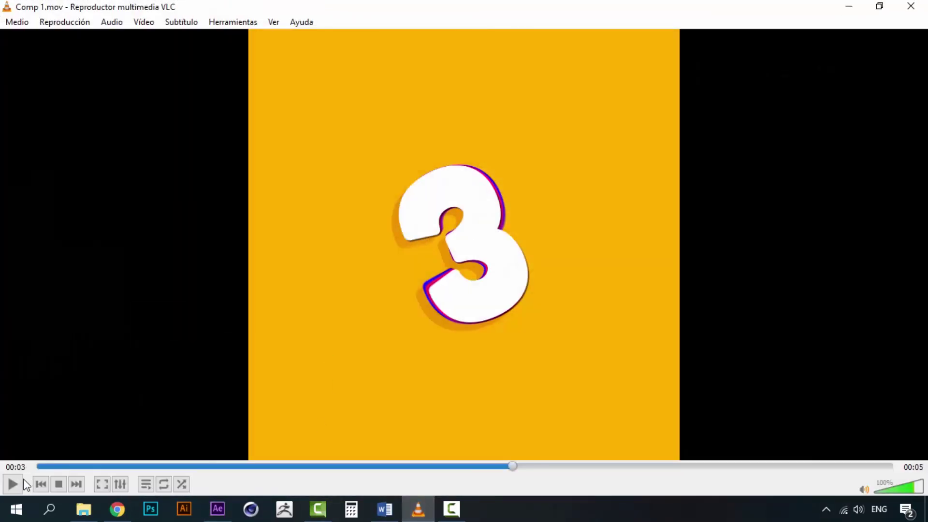
{"action": "key", "text": "space"}
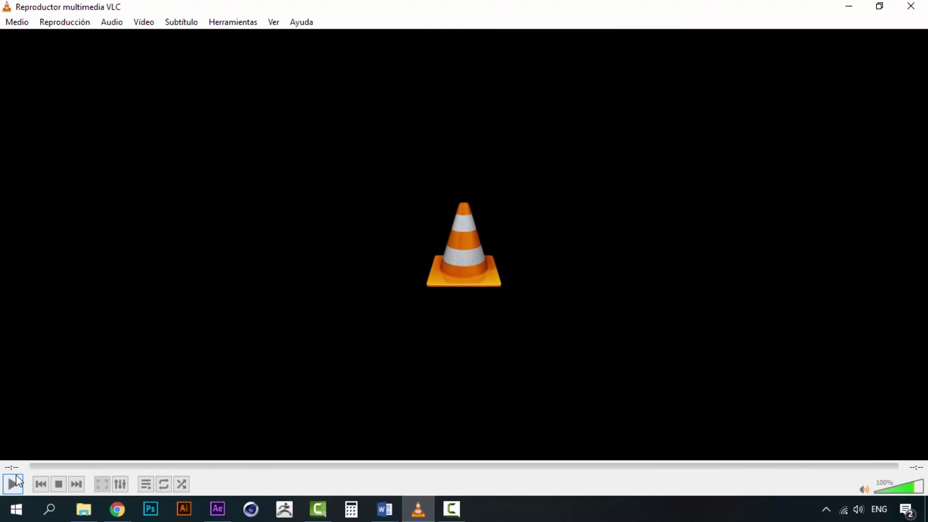
{"action": "left_click", "coordinate": [16, 479]}
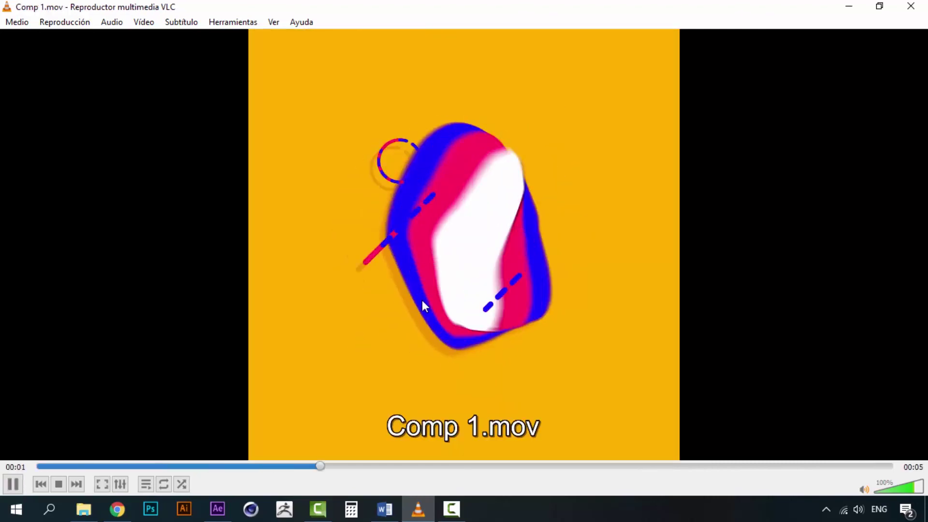
{"action": "key", "text": "space"}
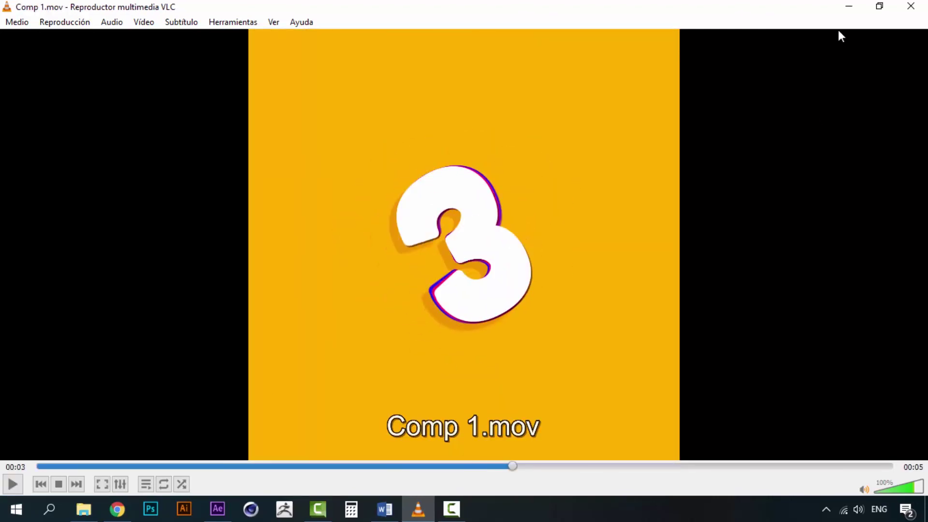